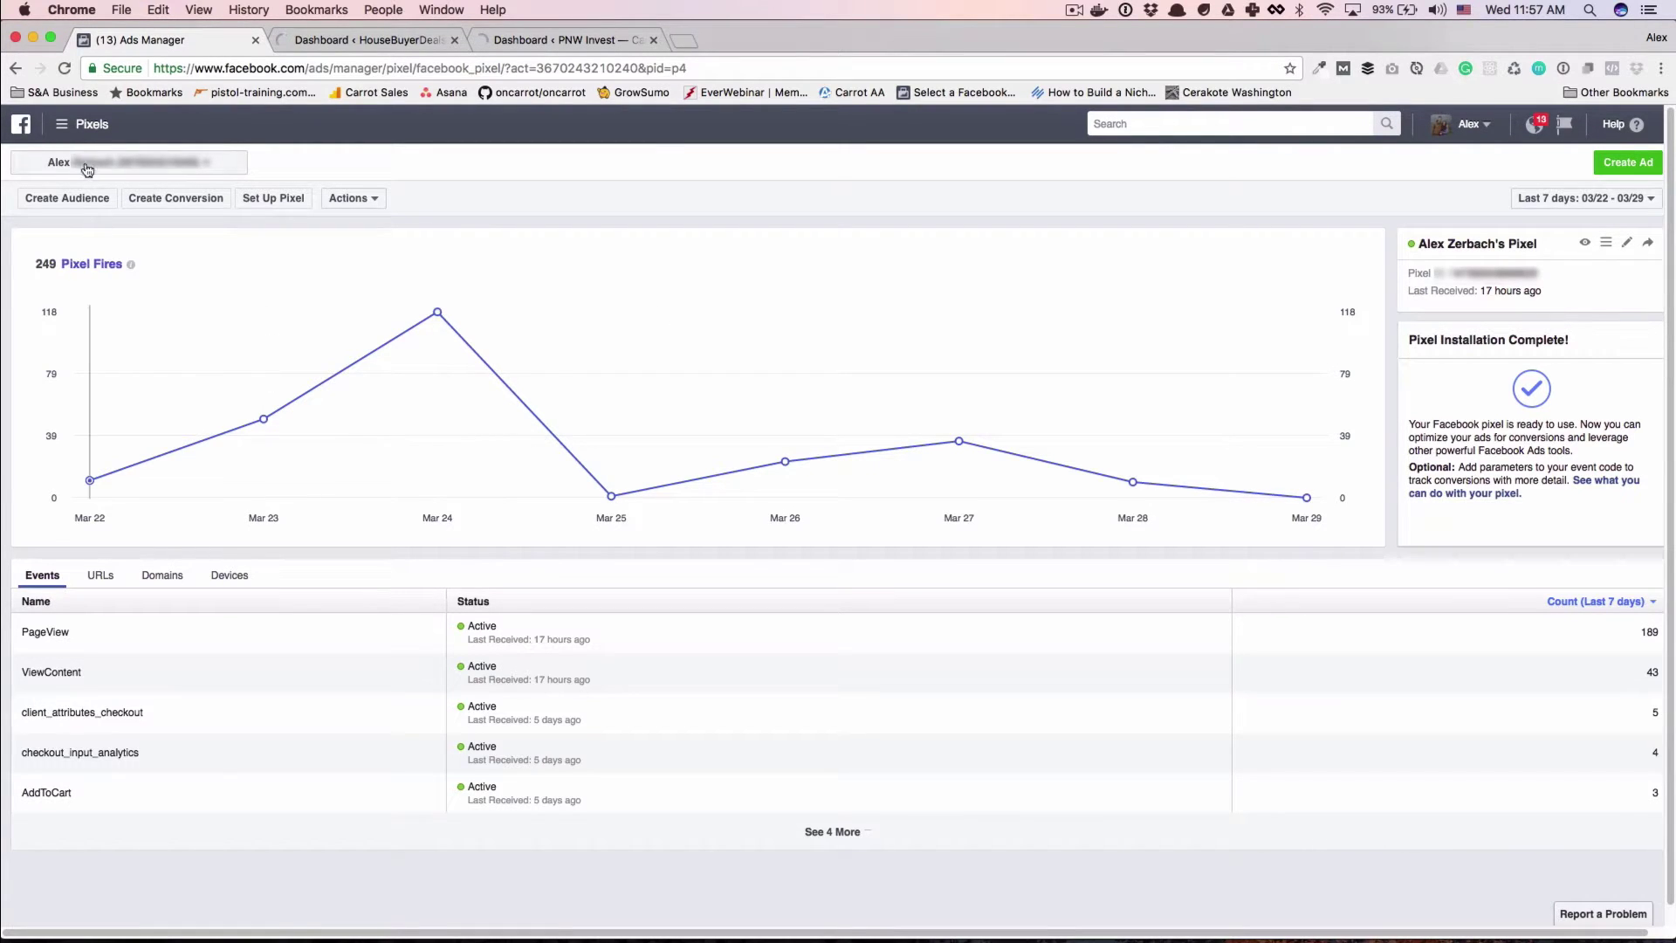
Step: Return to the Pixels dashboard, which shows 249 fires and events from PageView (189) to AddToCart (3)
{"action": "left_click", "coordinate": [78, 131]}
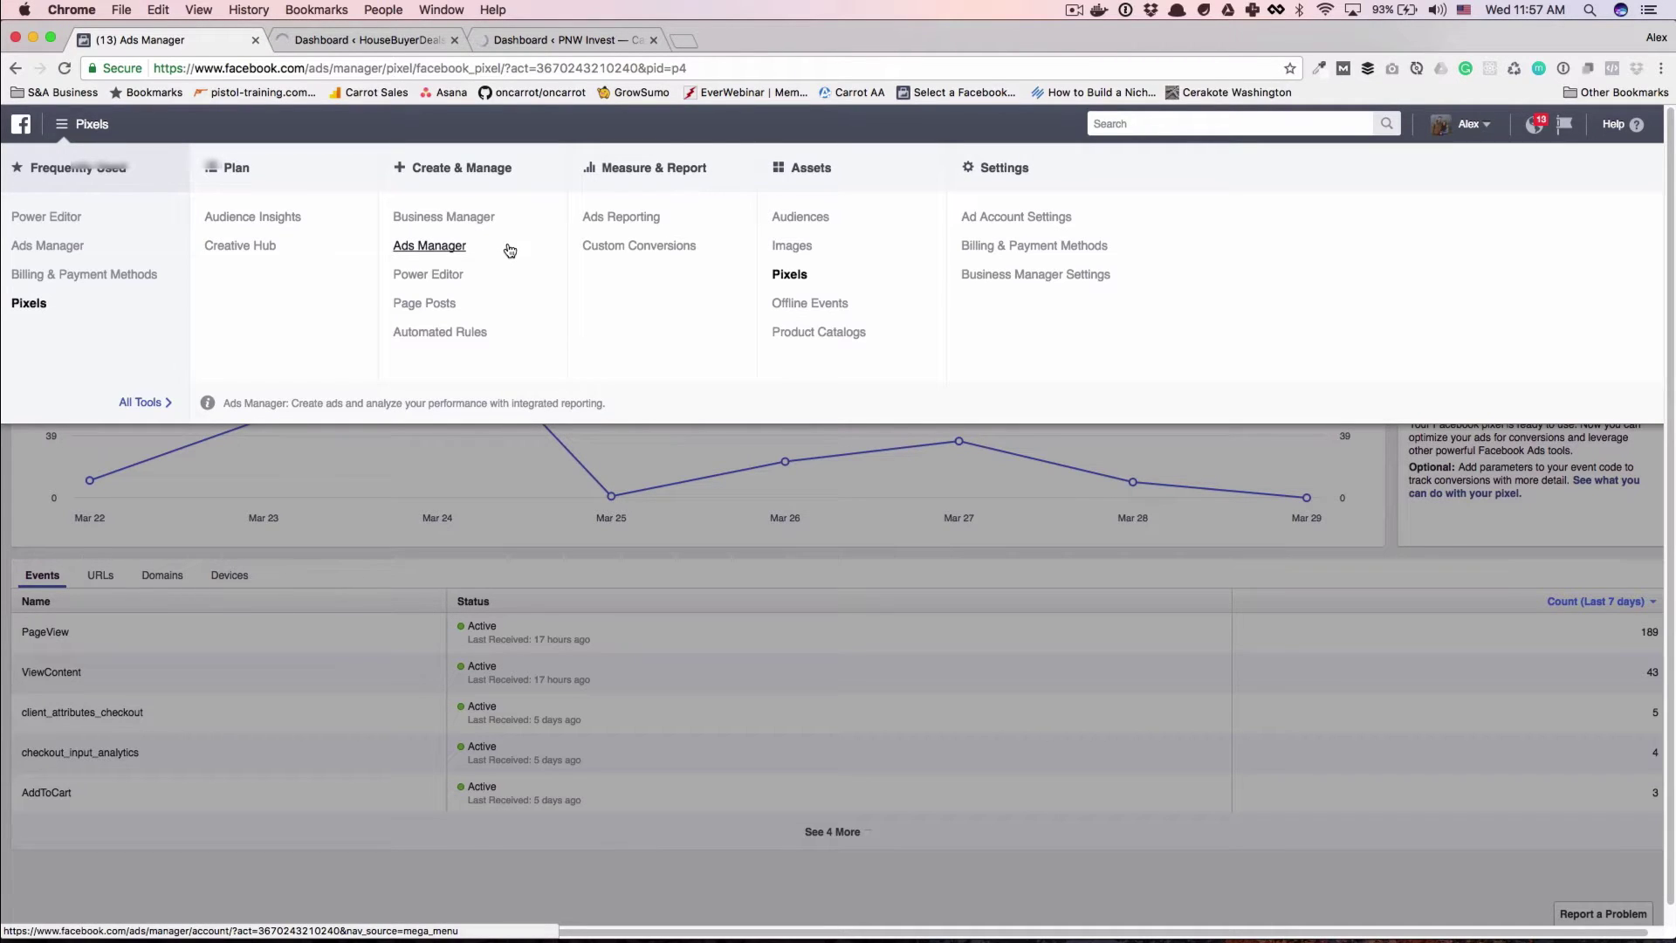
{"action": "left_click", "coordinate": [789, 274]}
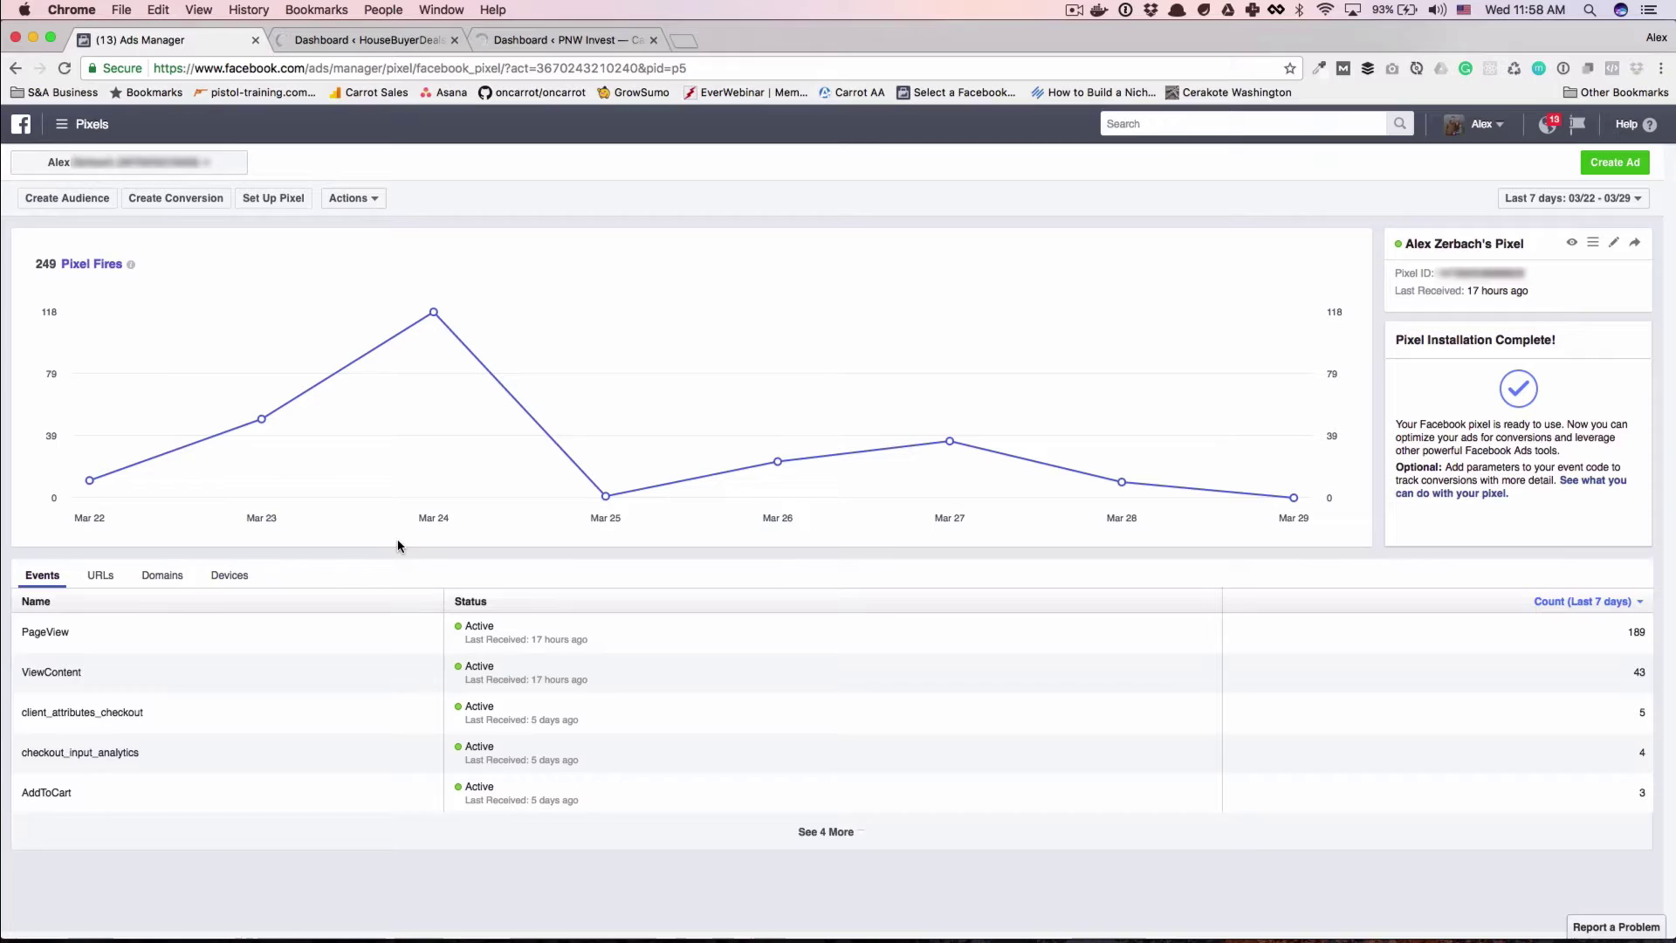
Step: Open the live HouseBuyerDeals and PNW Invest sites in new tabs from their Carrot dashboards
{"action": "left_click", "coordinate": [421, 38]}
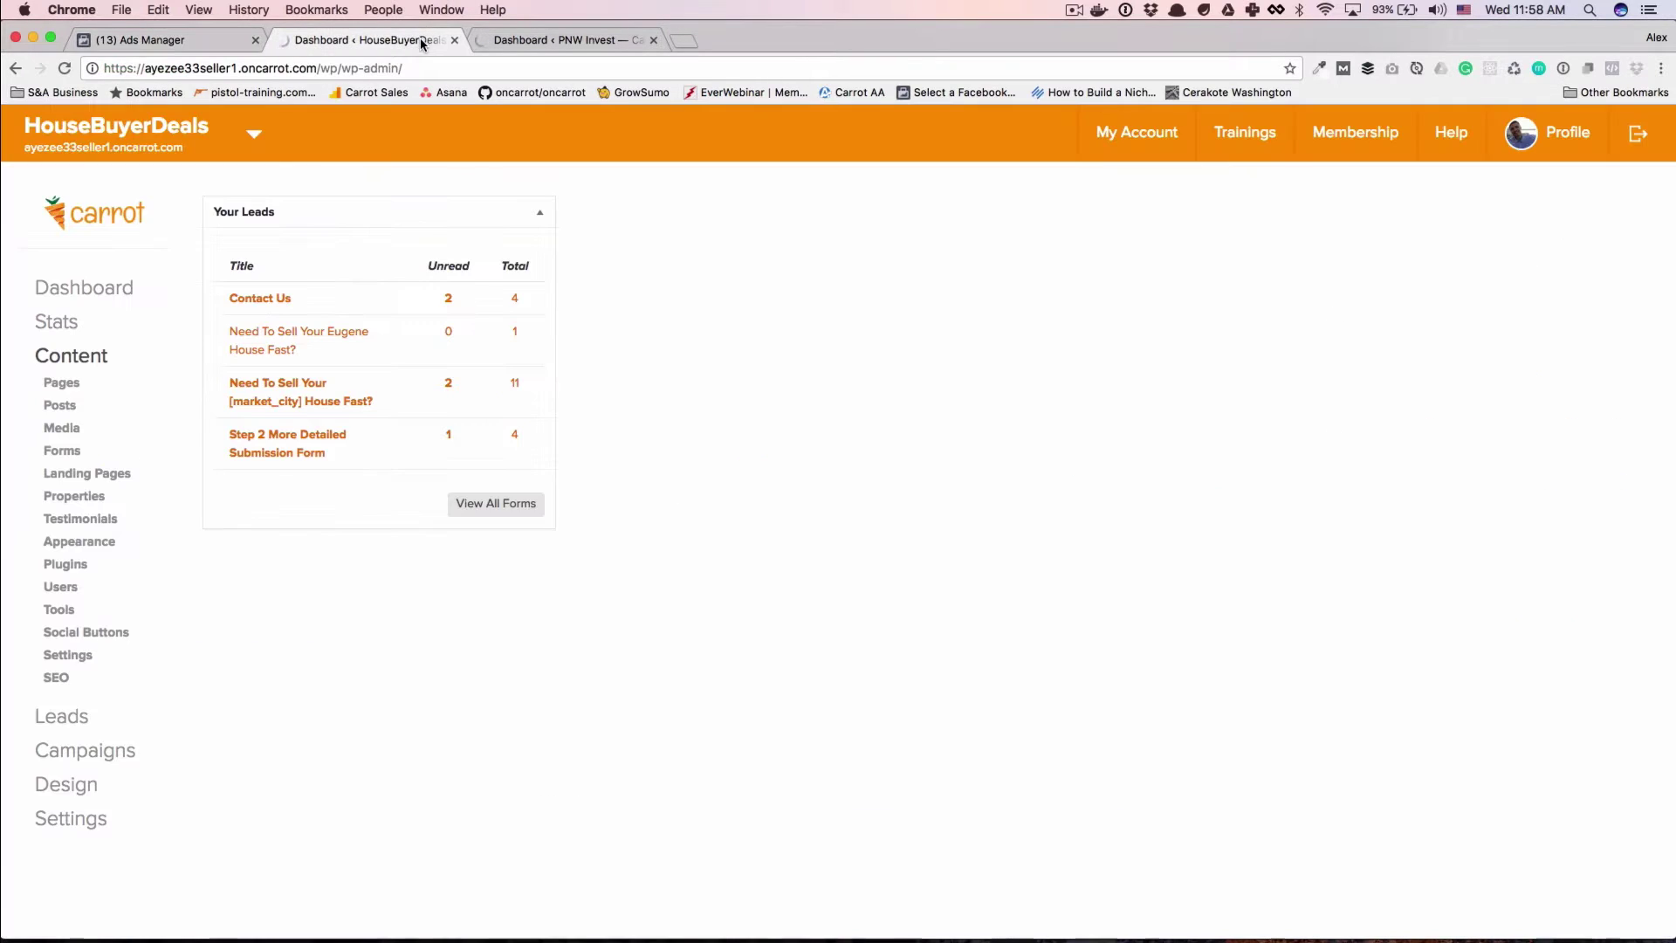
{"action": "left_click", "coordinate": [199, 144]}
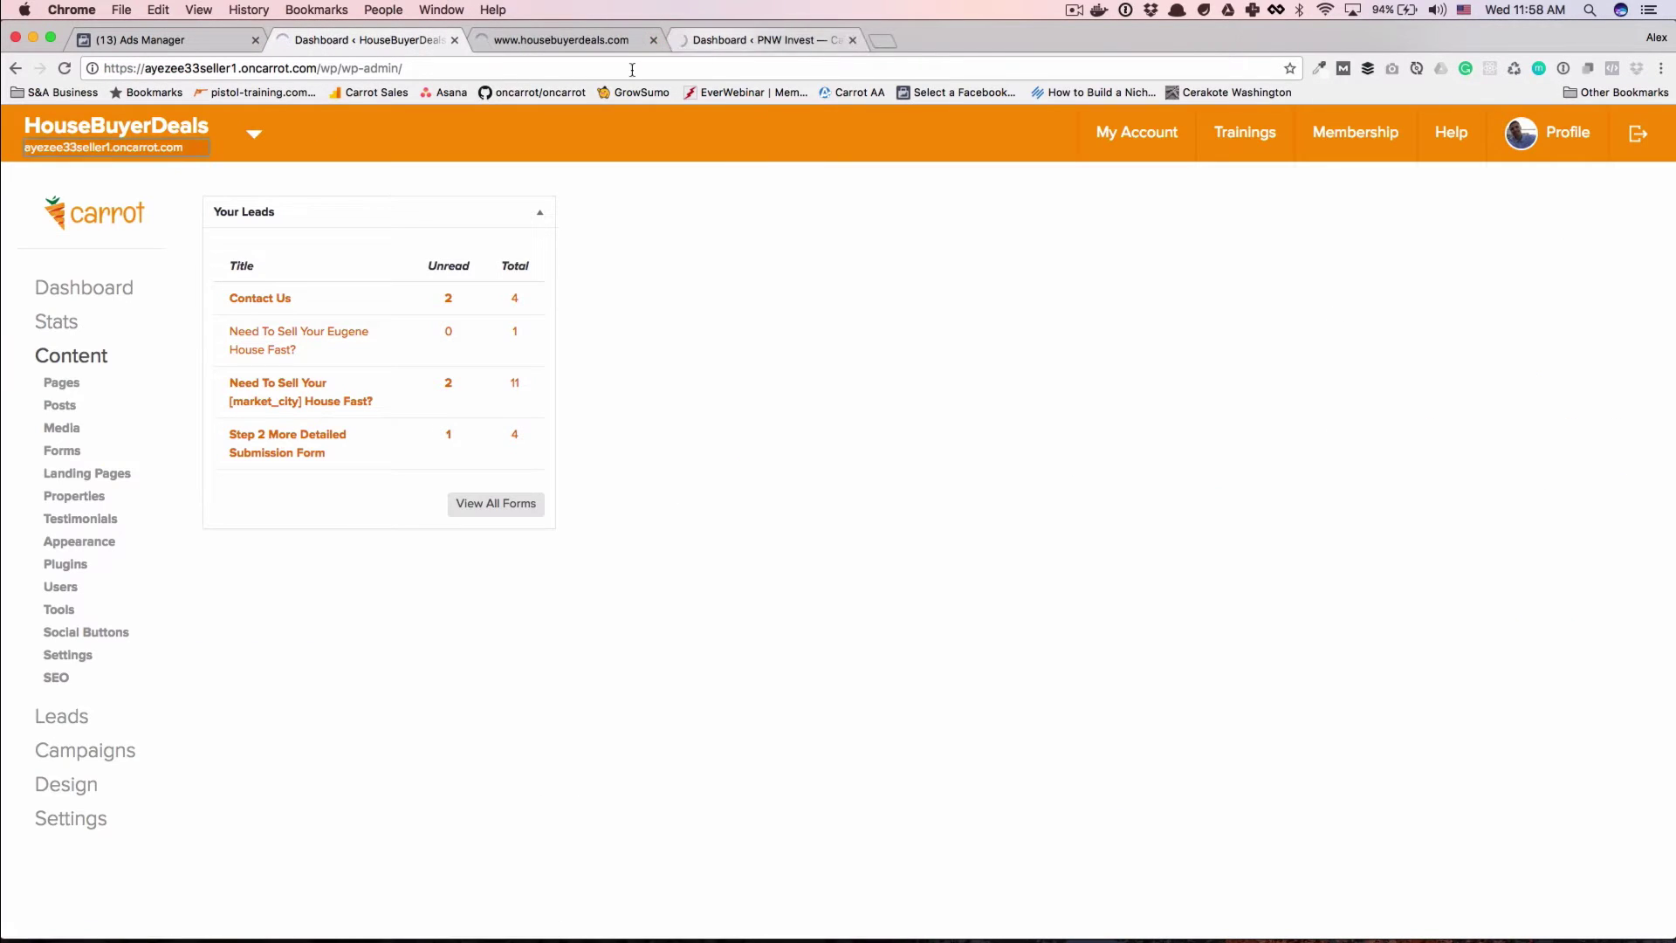
{"action": "left_click", "coordinate": [760, 39]}
{"action": "left_click", "coordinate": [170, 148]}
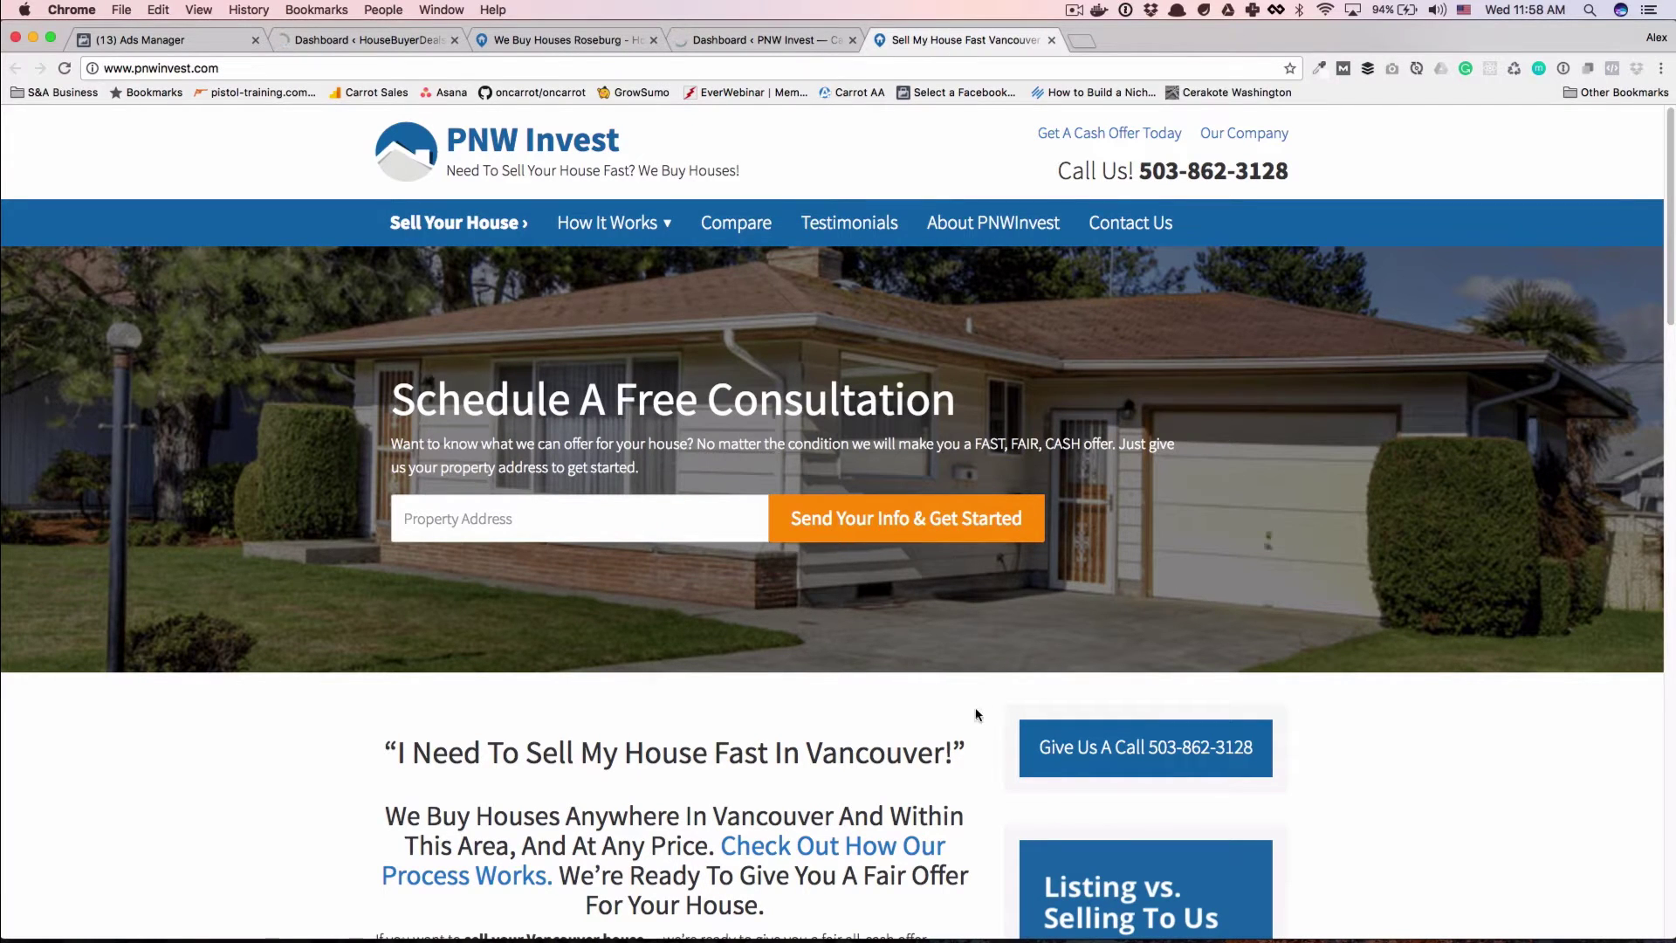
{"action": "left_click", "coordinate": [199, 35]}
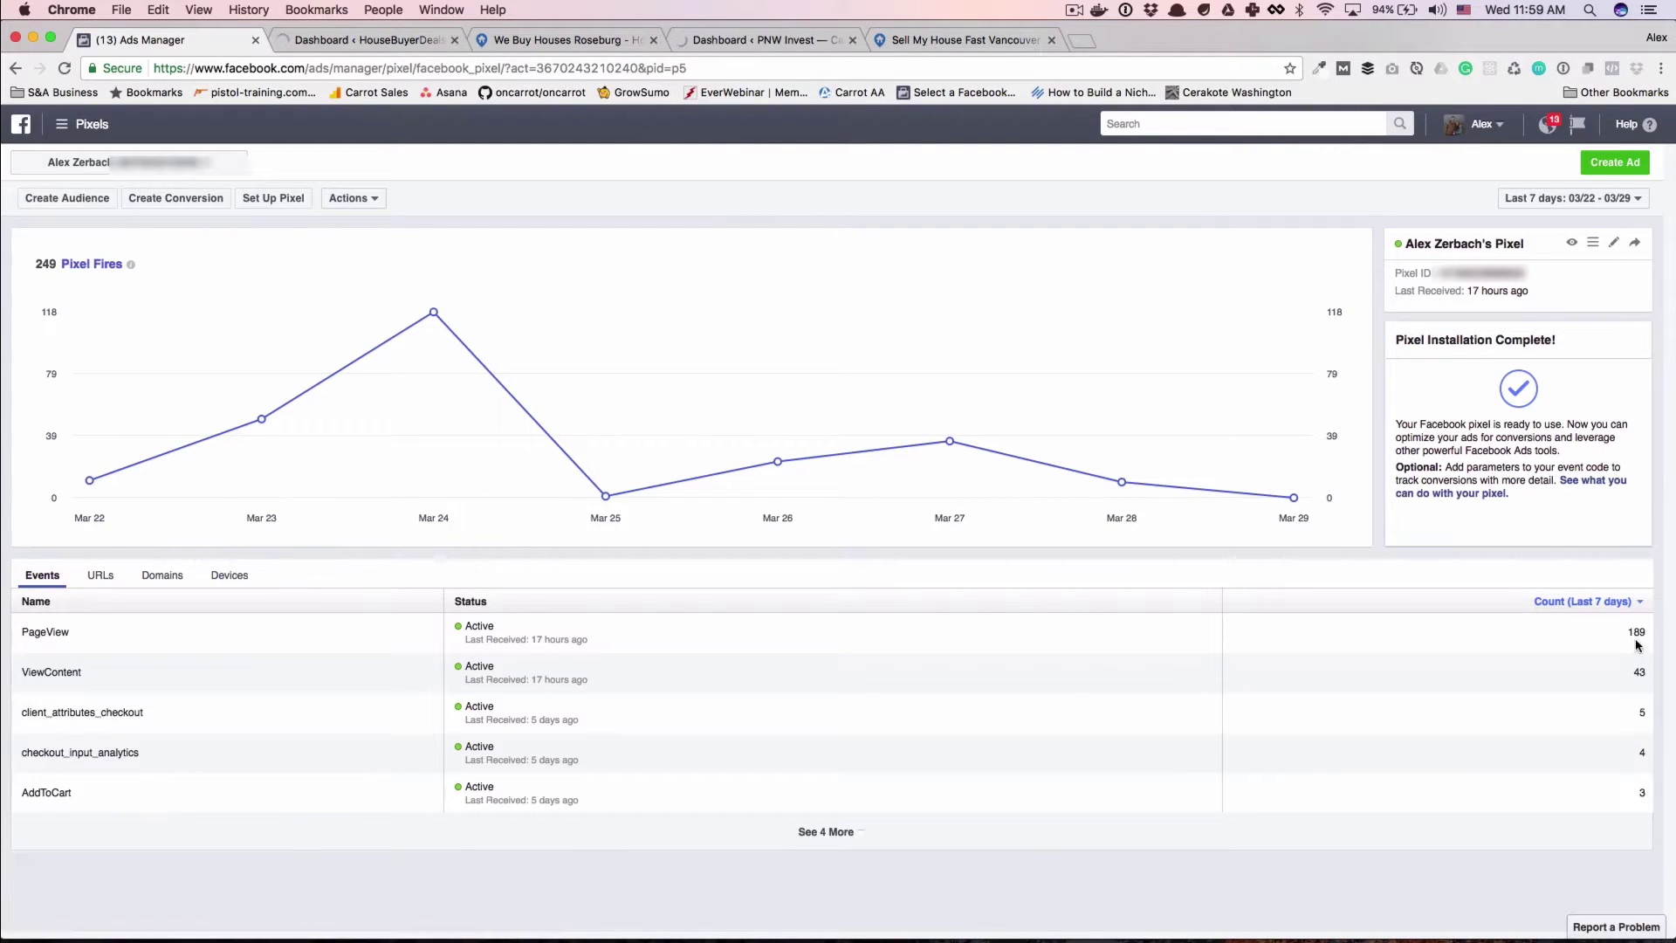
{"action": "left_click_drag", "start_coordinate": [1627, 632], "coordinate": [1647, 631]}
{"action": "left_click", "coordinate": [1642, 636]}
{"action": "double_click", "coordinate": [1638, 632]}
{"action": "left_click", "coordinate": [1637, 637]}
{"action": "double_click", "coordinate": [1637, 633]}
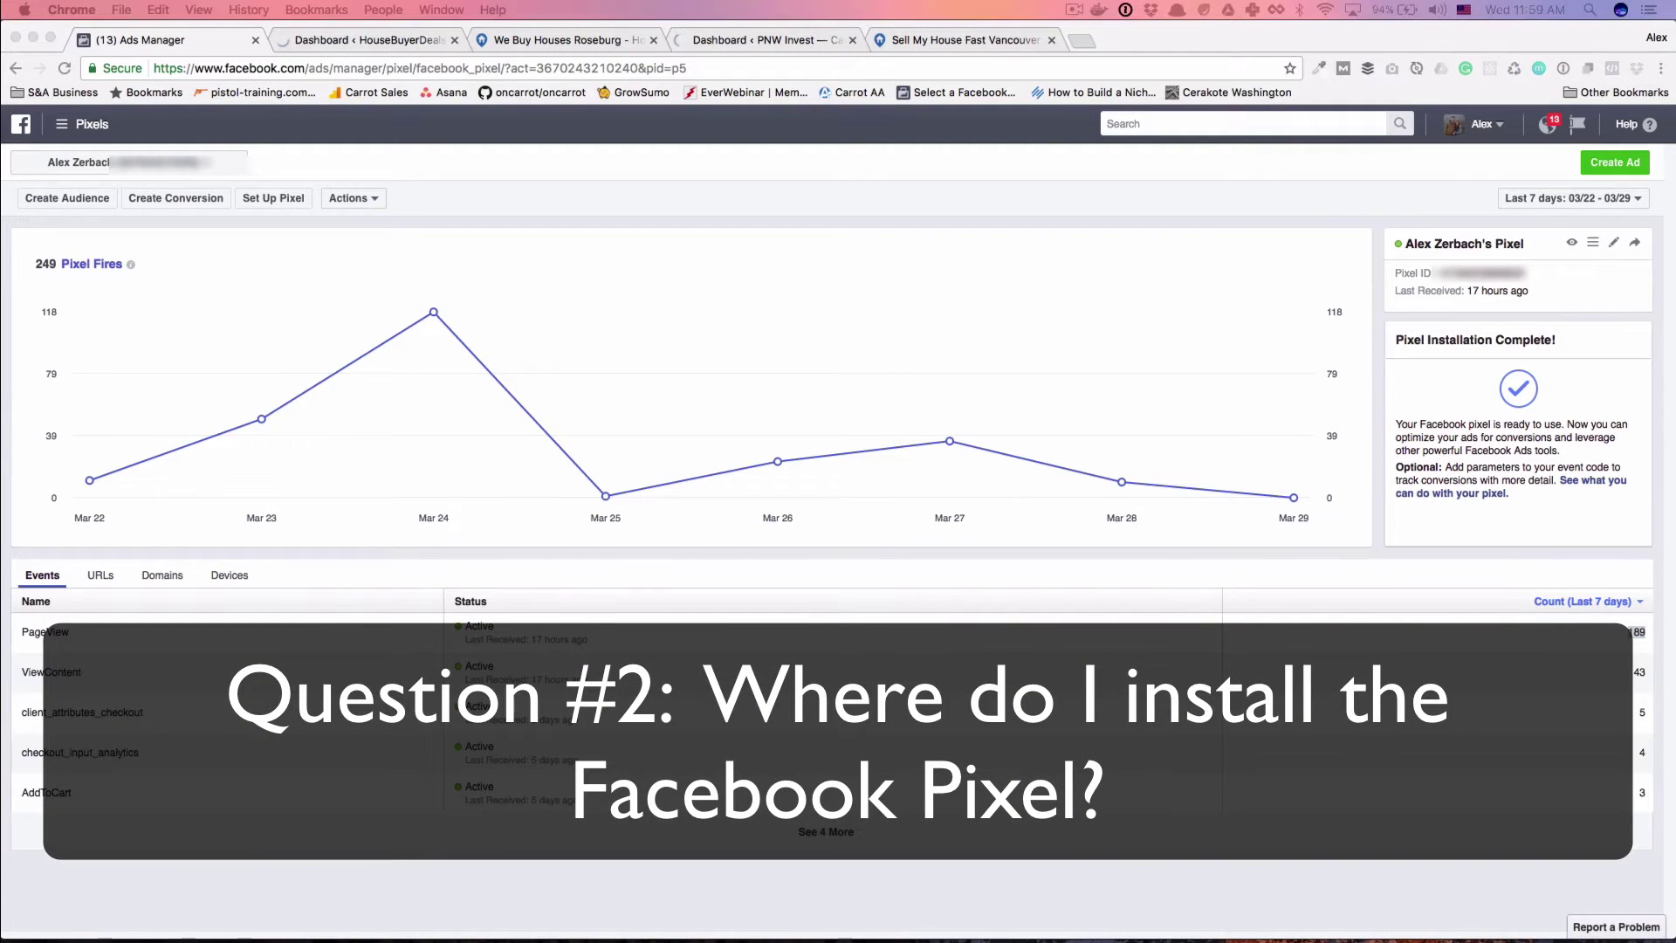
Step: Save HouseBuyerDeals' Analytics & Scripts settings with the Facebook Pixel code in Footer Scripts
{"action": "left_click", "coordinate": [412, 44]}
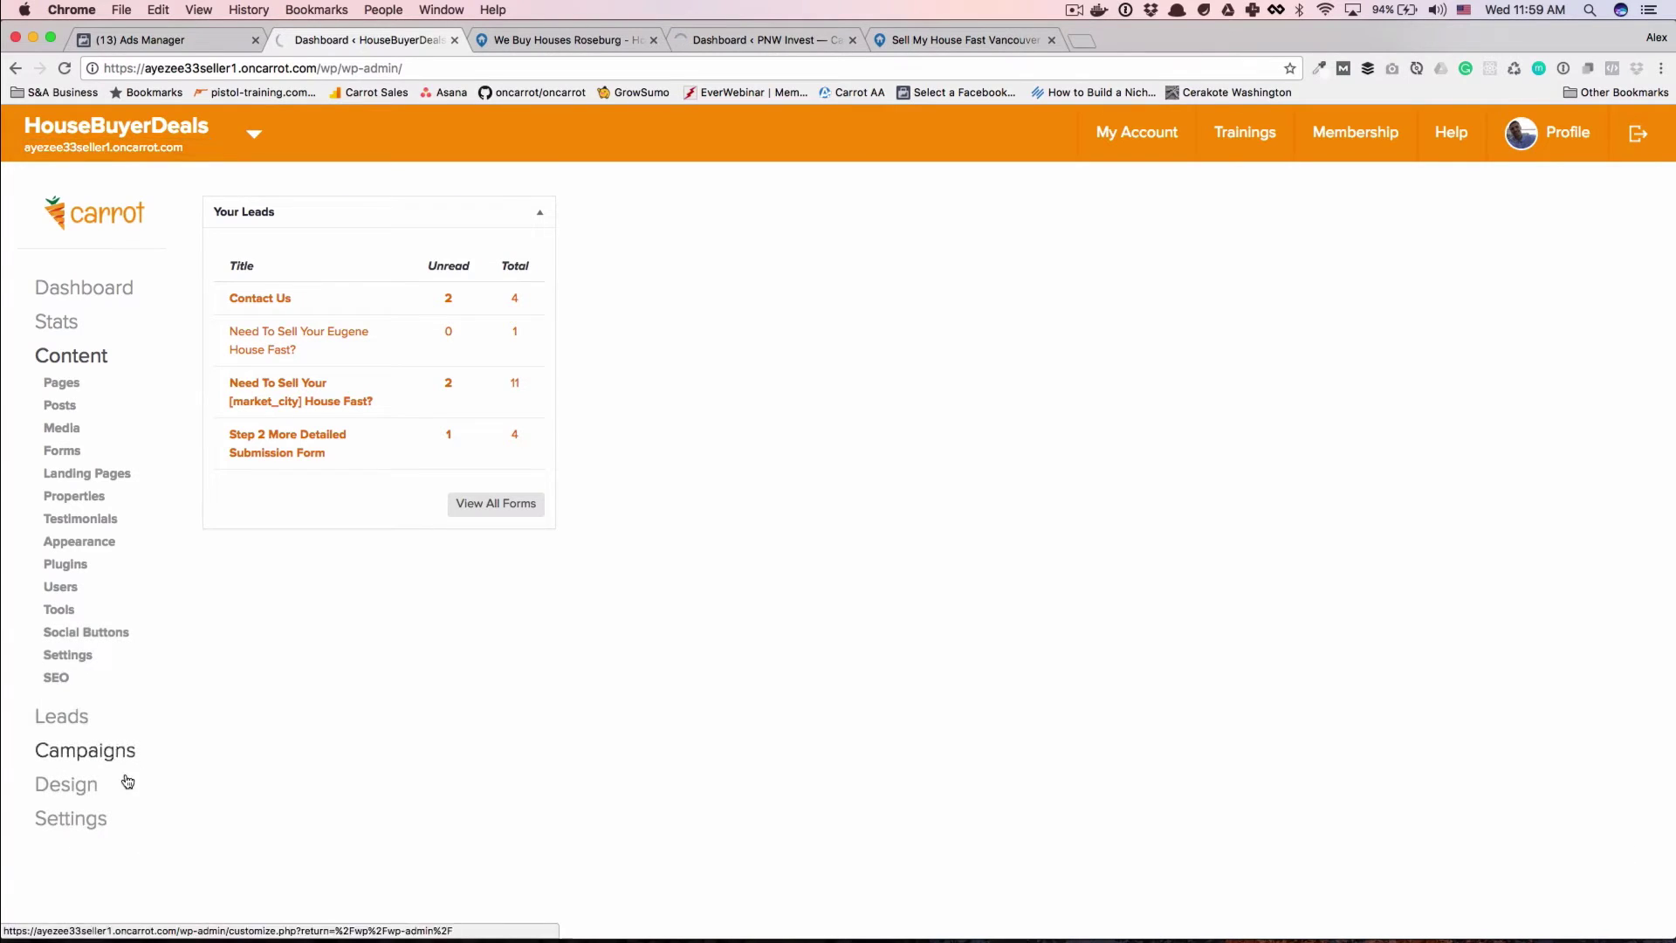
{"action": "left_click", "coordinate": [94, 816]}
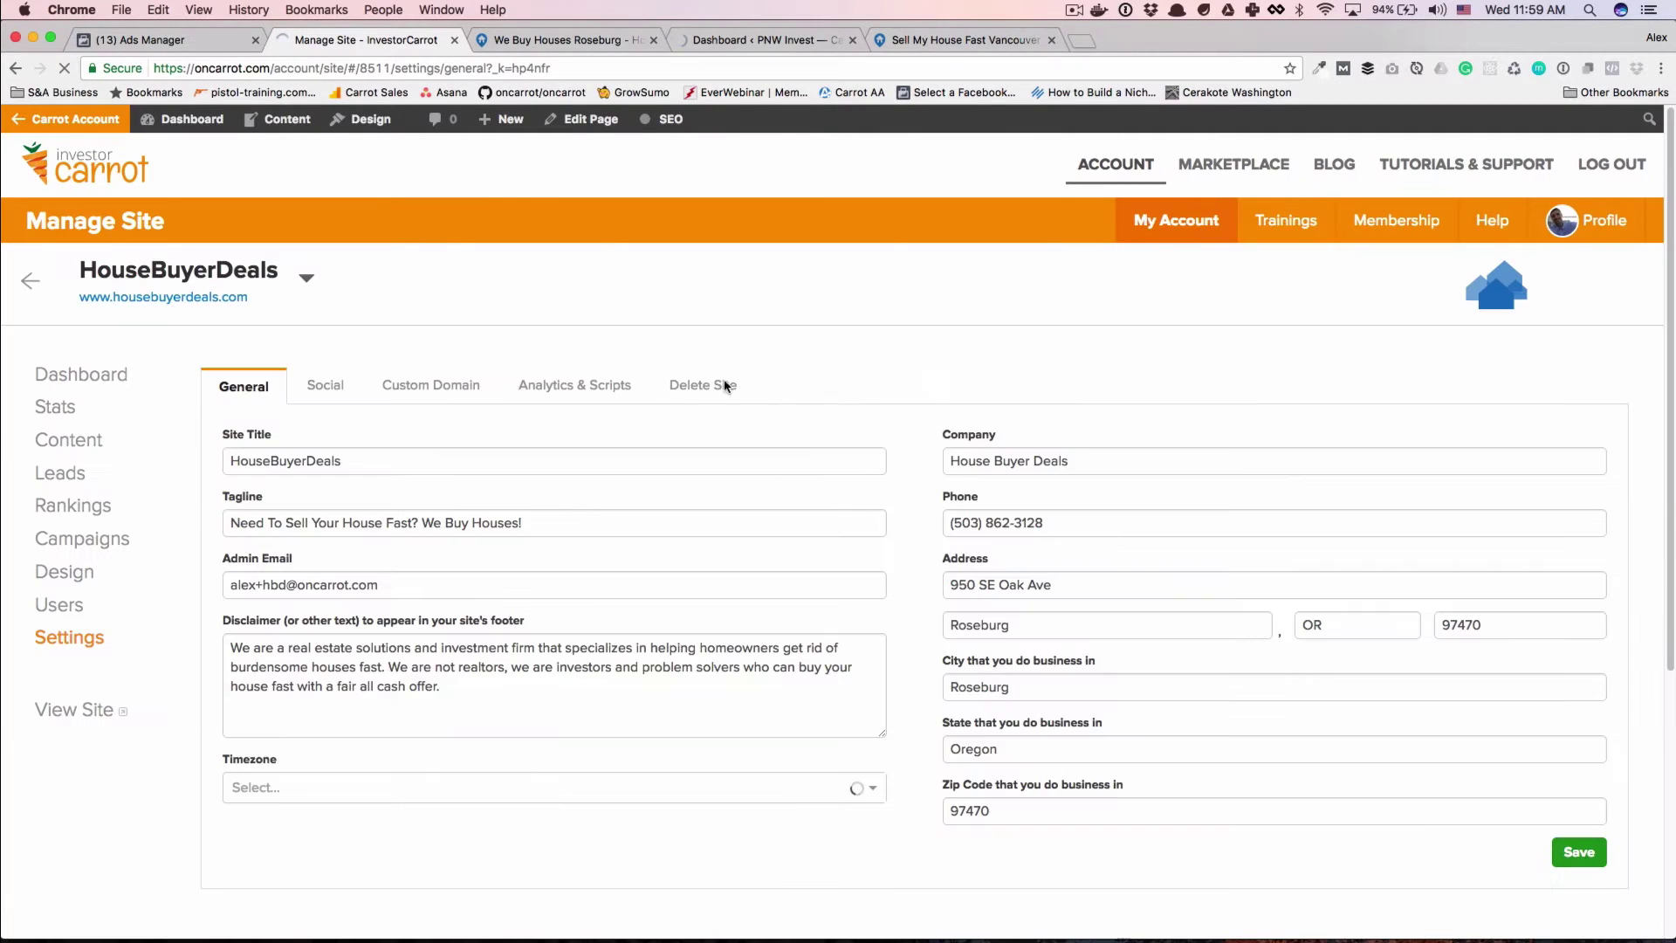
{"action": "left_click", "coordinate": [572, 386]}
{"action": "scroll", "coordinate": [563, 679], "scroll_direction": "down", "scroll_amount": 4}
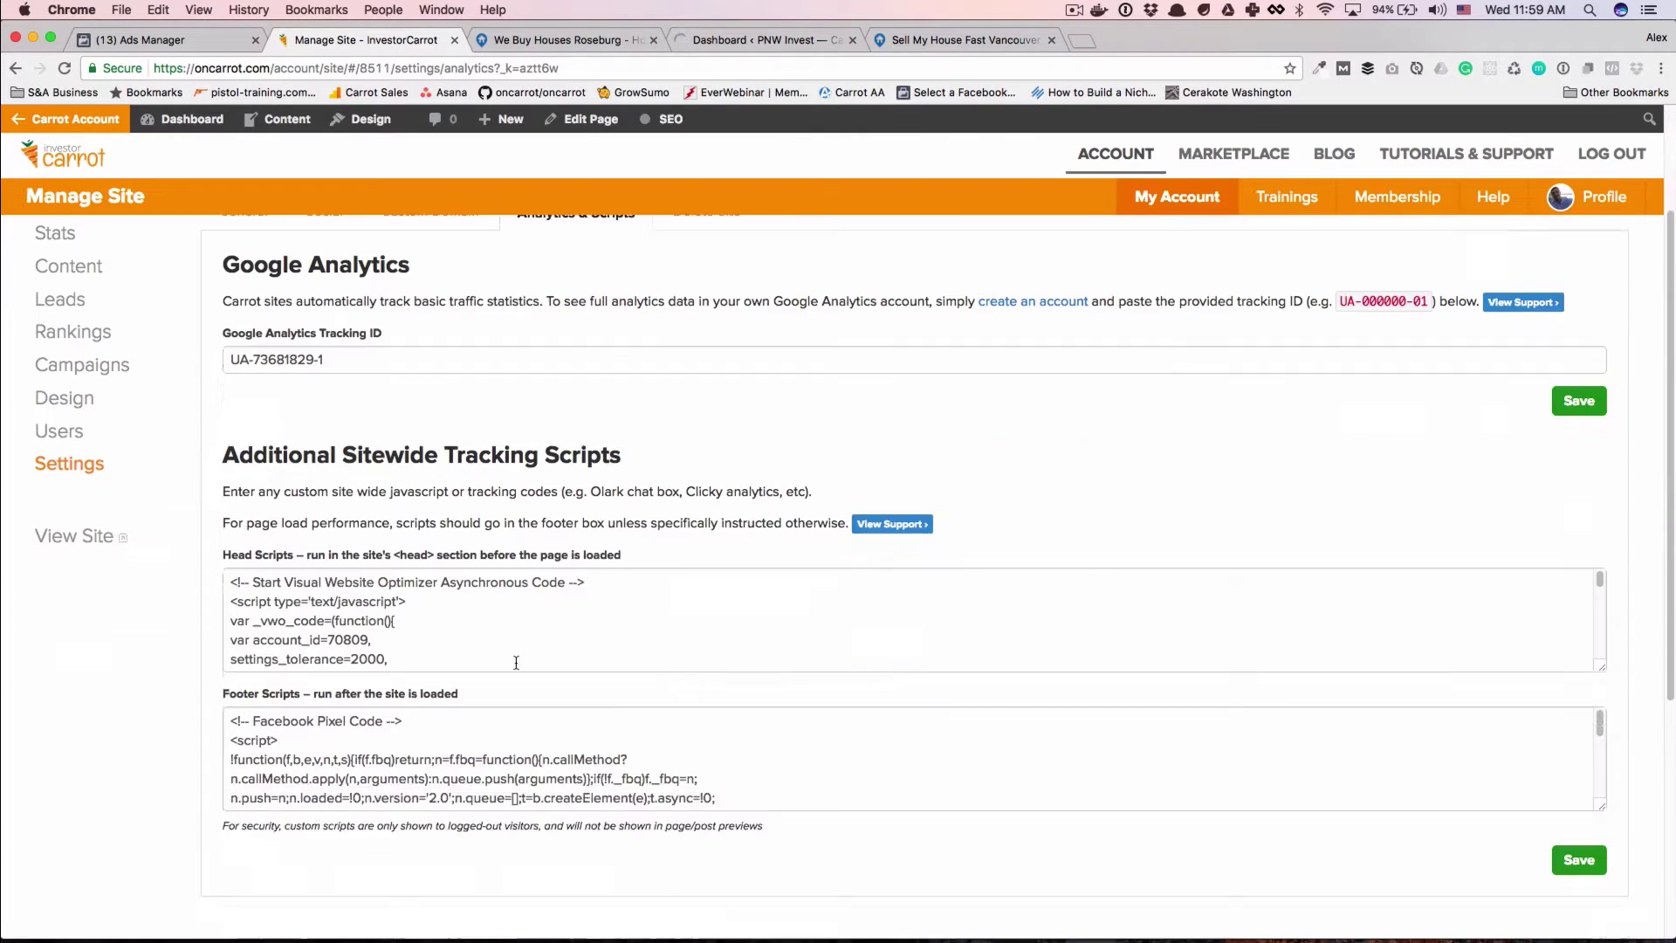
{"action": "left_click", "coordinate": [353, 725]}
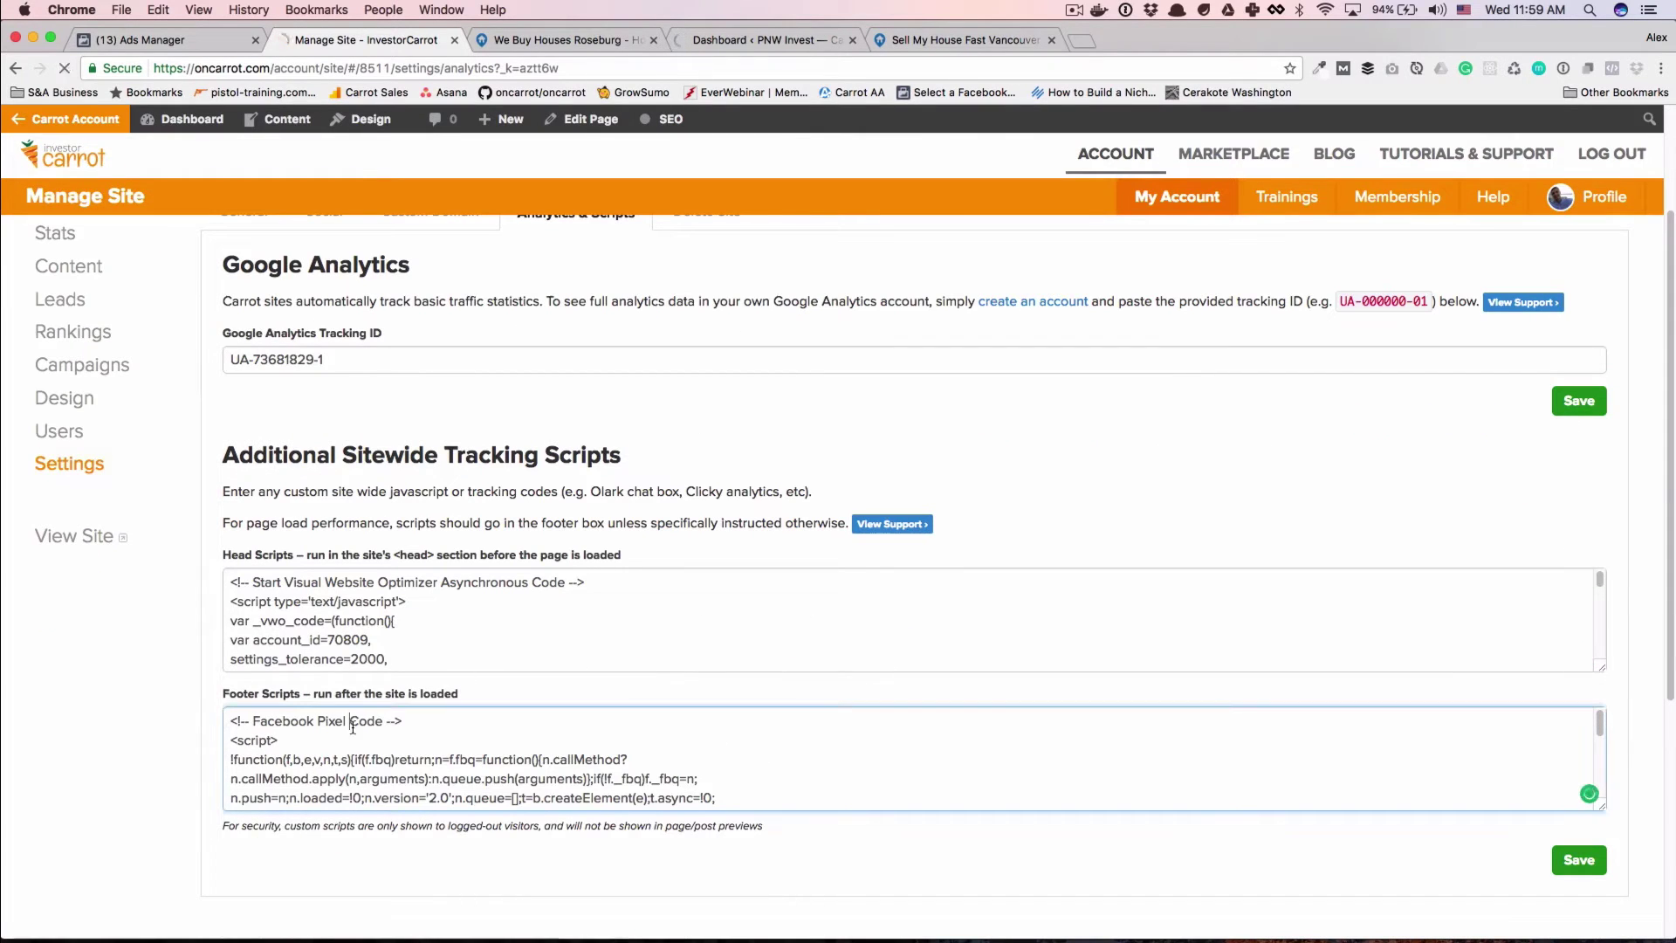
{"action": "left_click", "coordinate": [314, 595]}
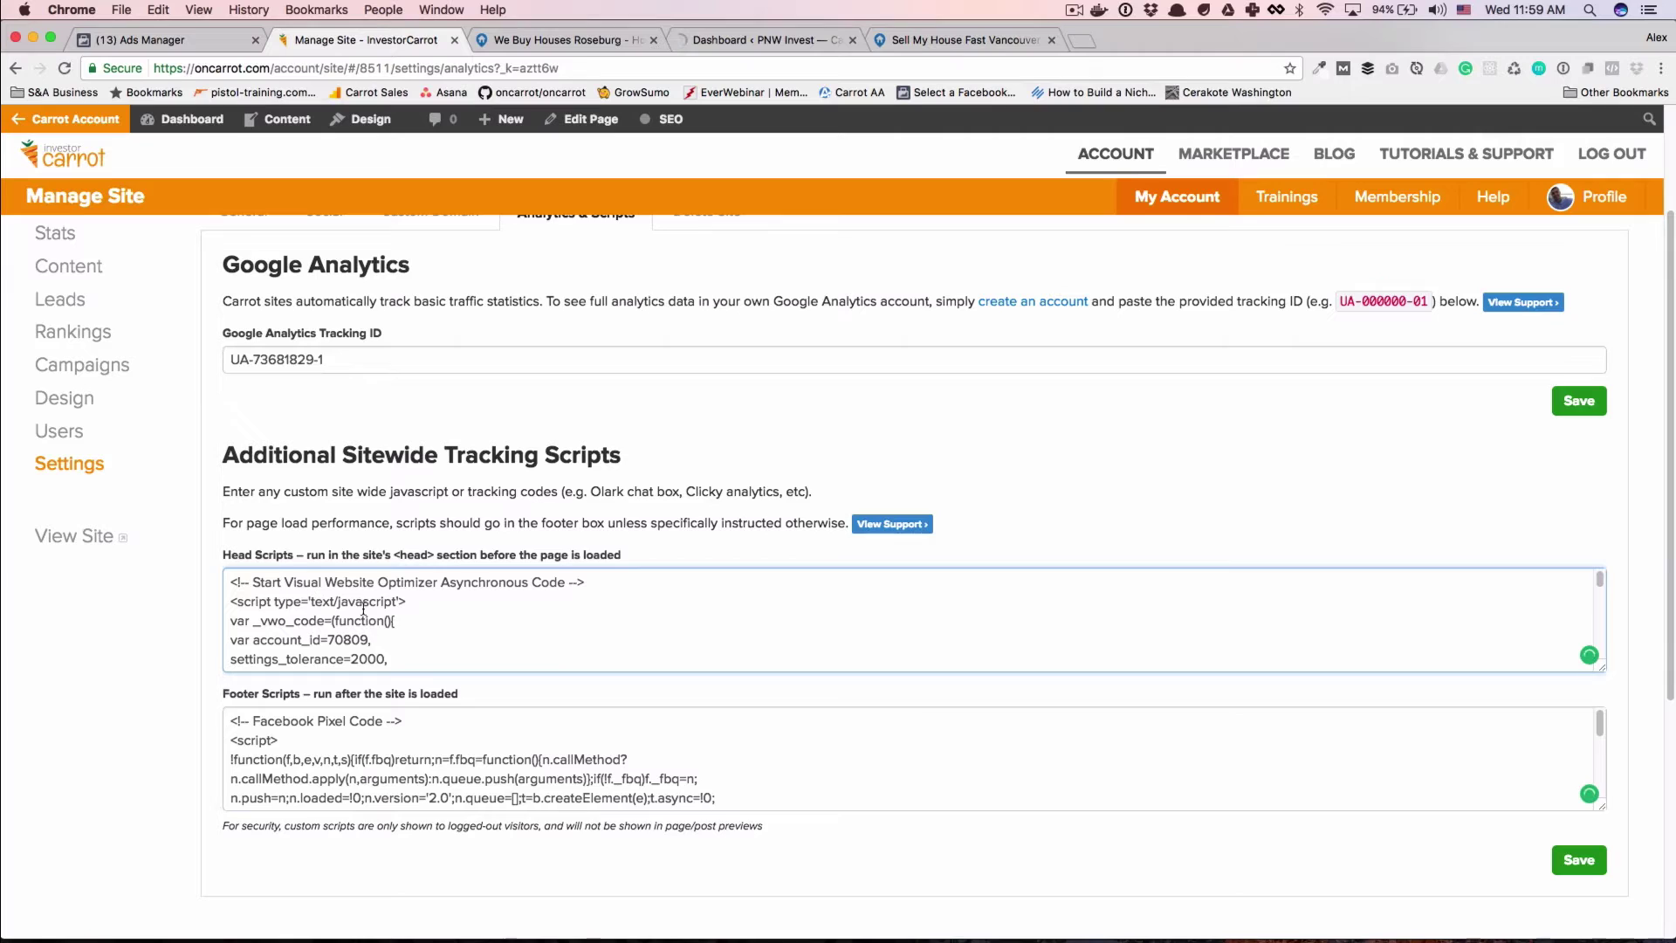
{"action": "left_click", "coordinate": [434, 759]}
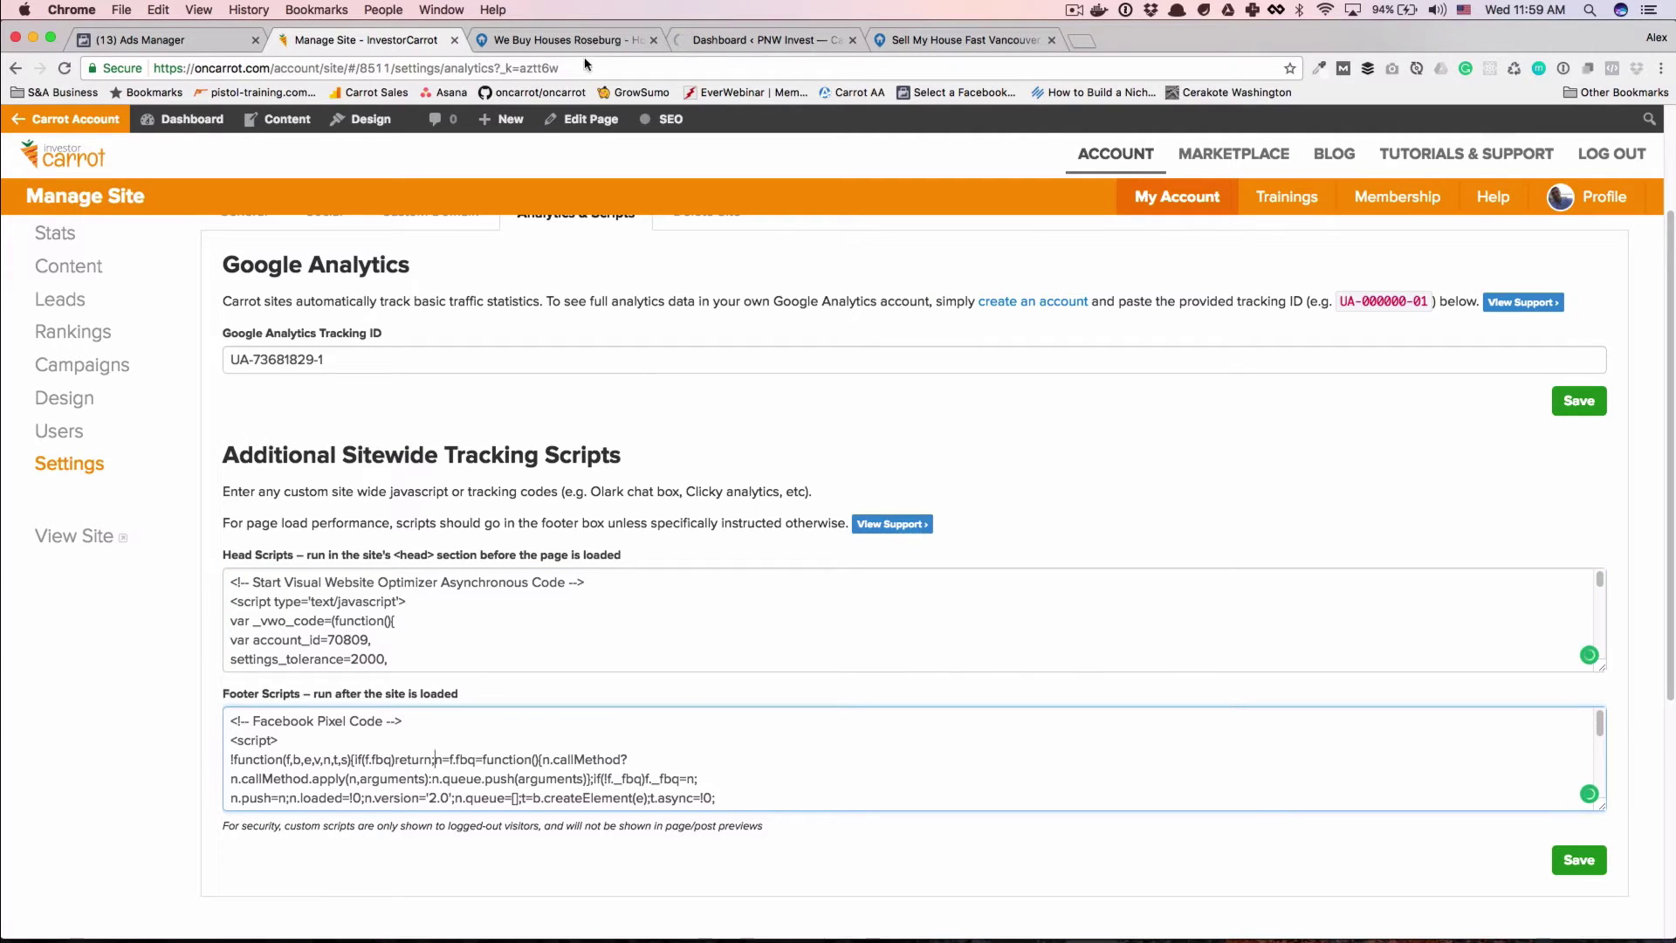
{"action": "left_click", "coordinate": [1579, 860]}
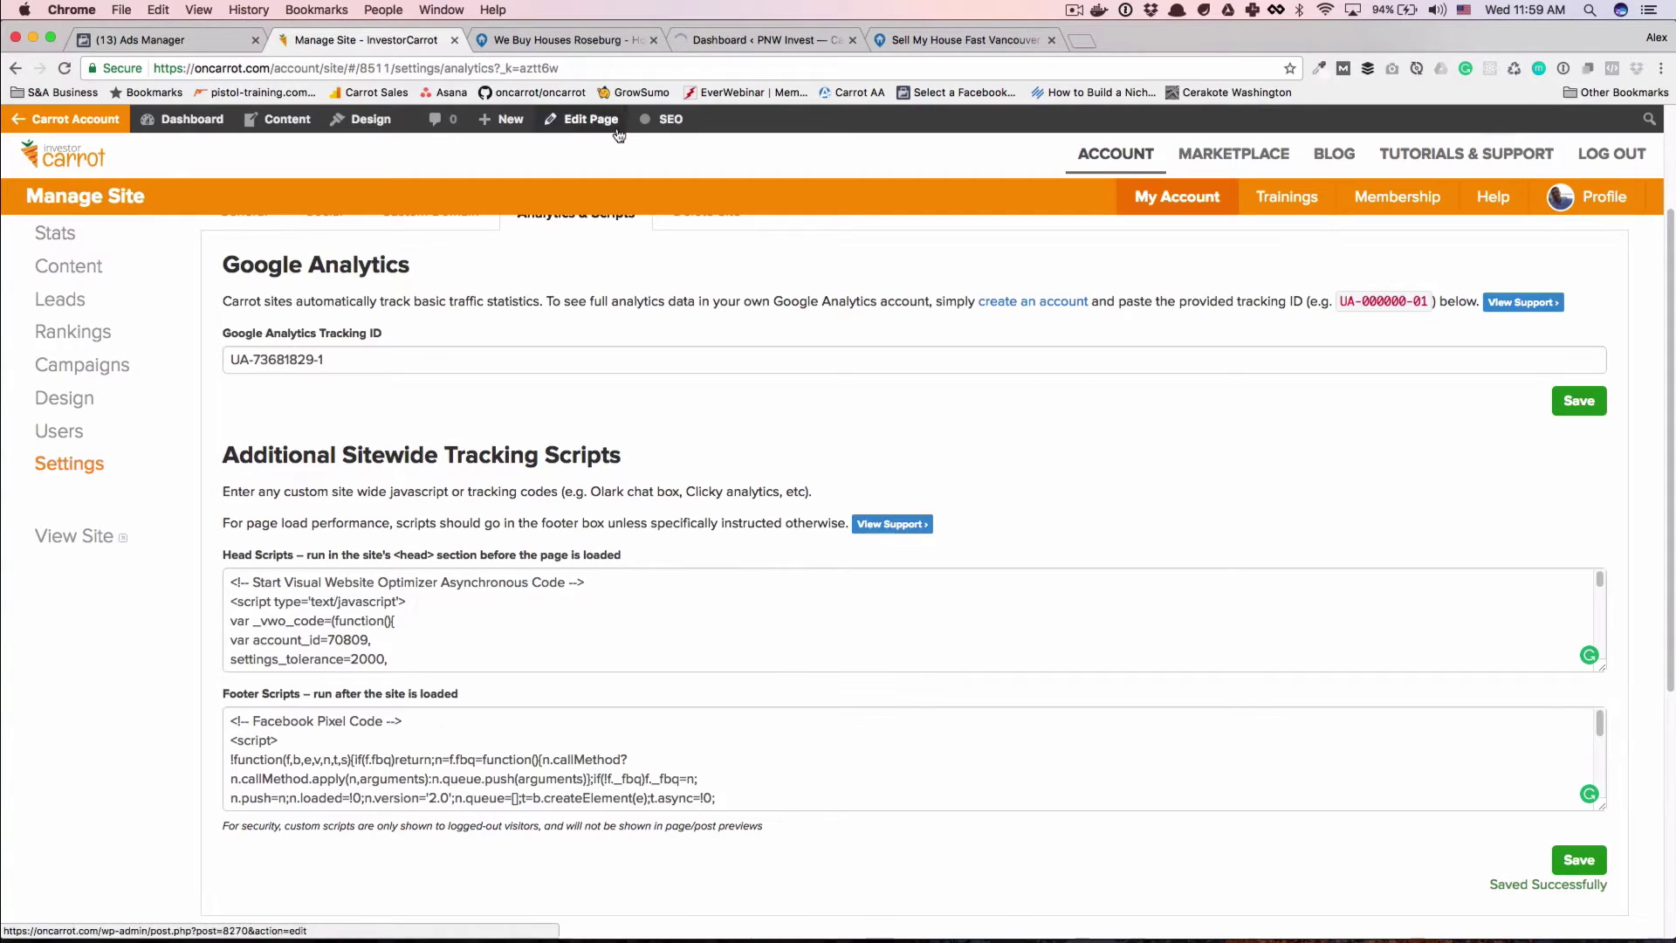
{"action": "left_click", "coordinate": [208, 39]}
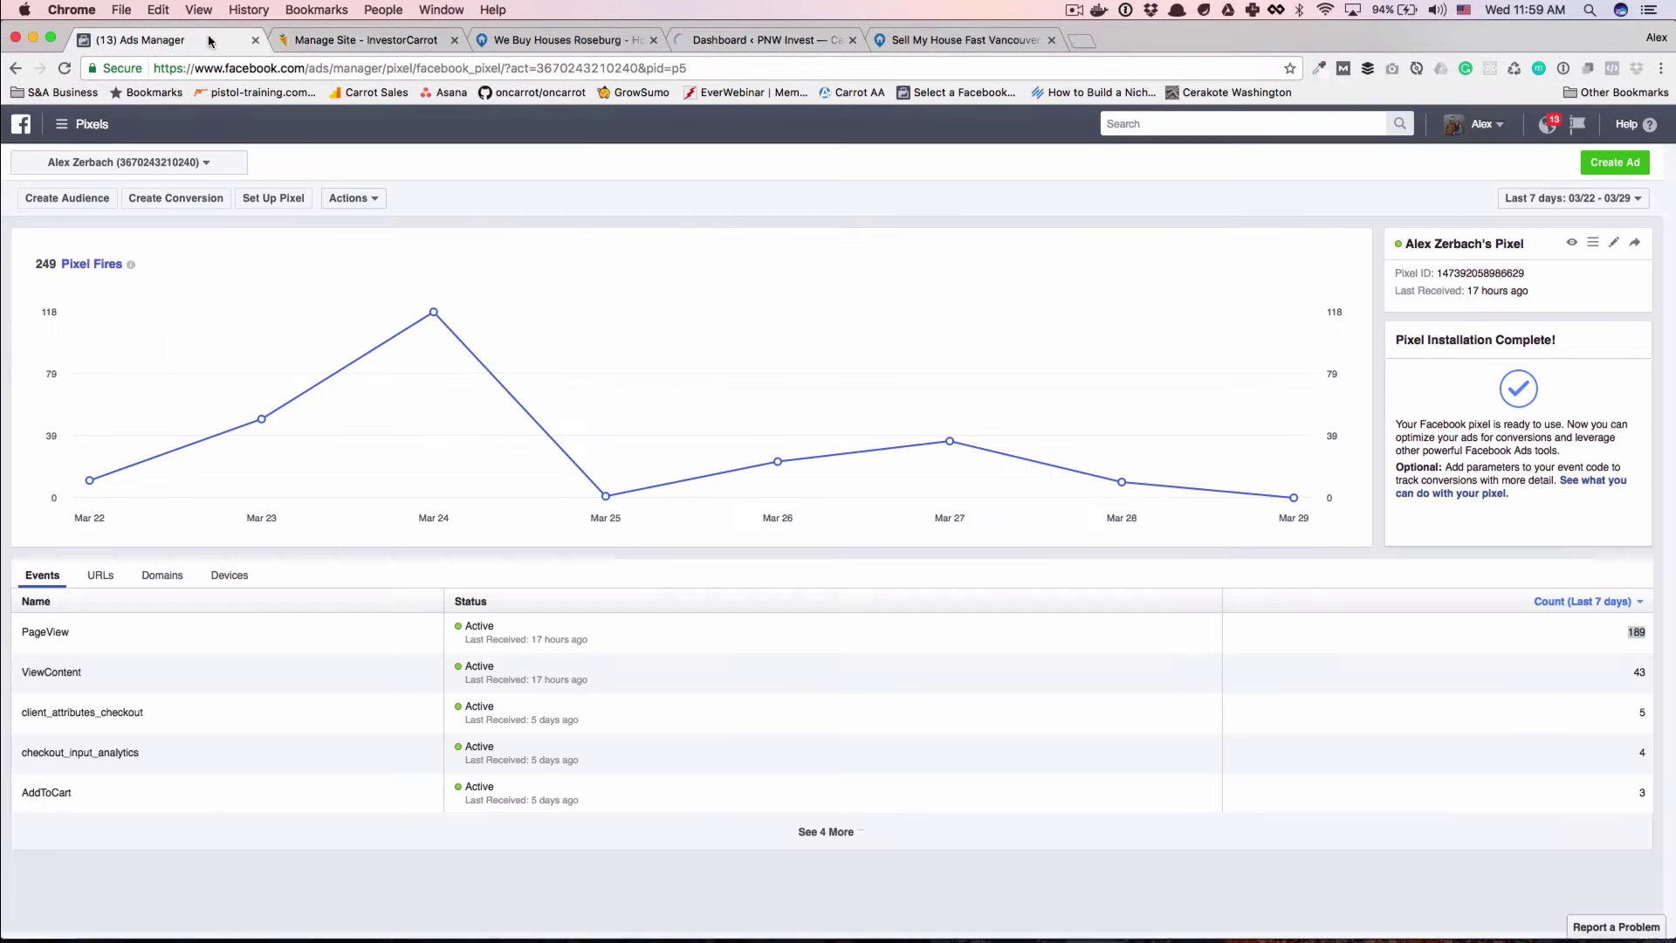
{"action": "left_click", "coordinate": [1573, 243]}
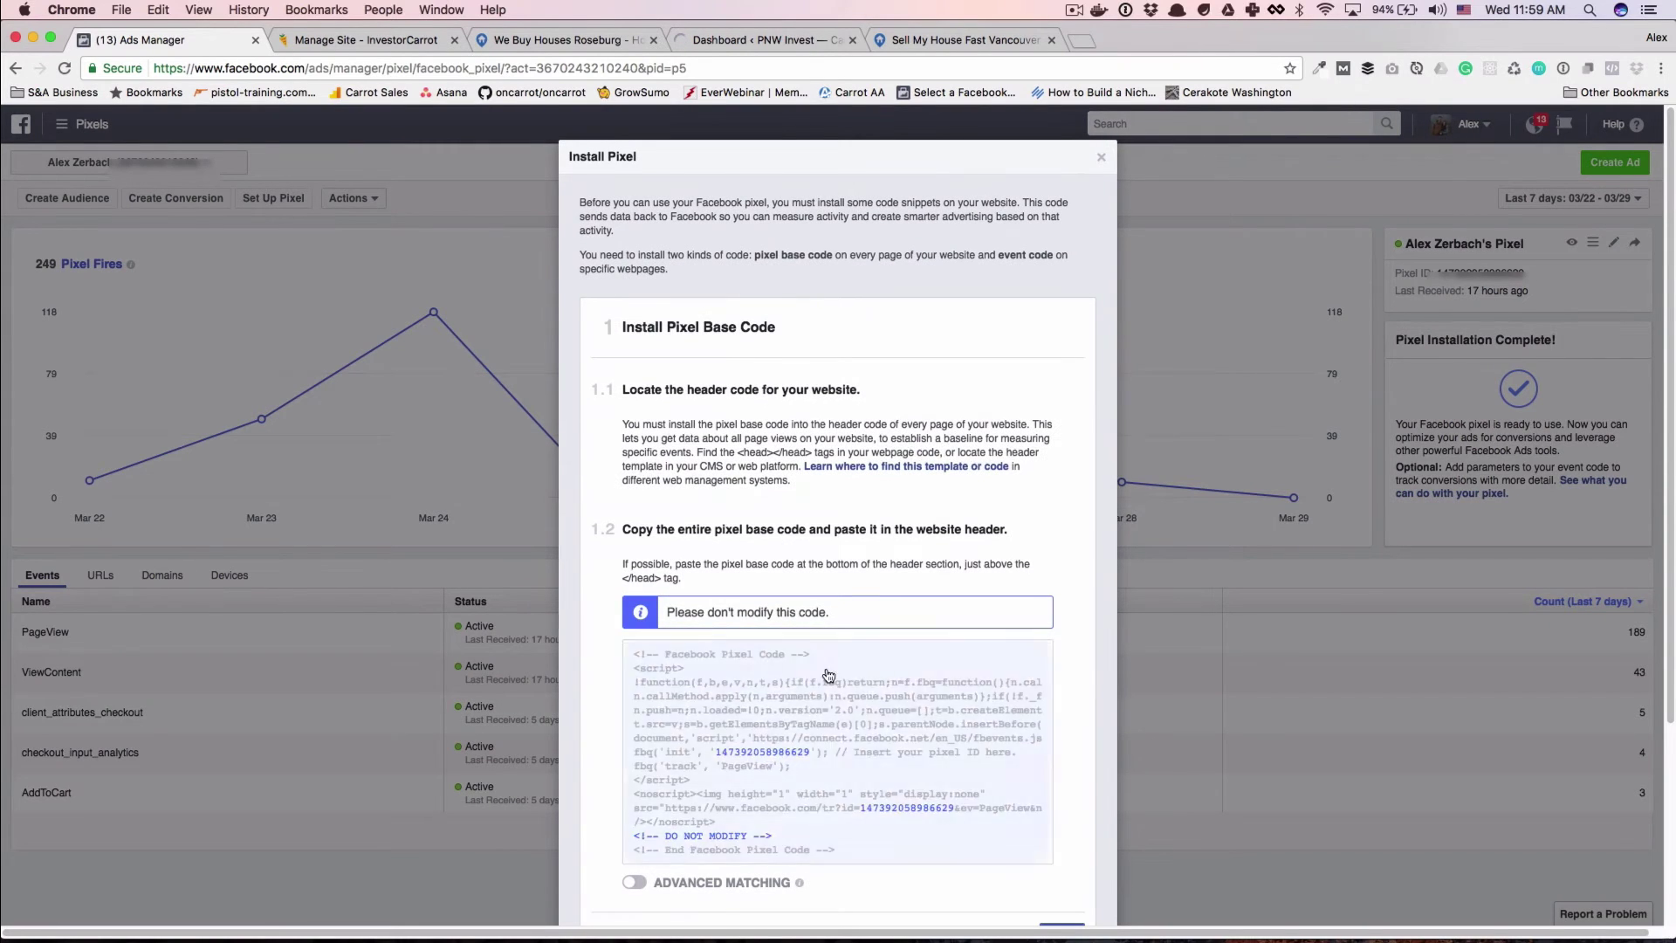
{"action": "mouse_move", "coordinate": [790, 760]}
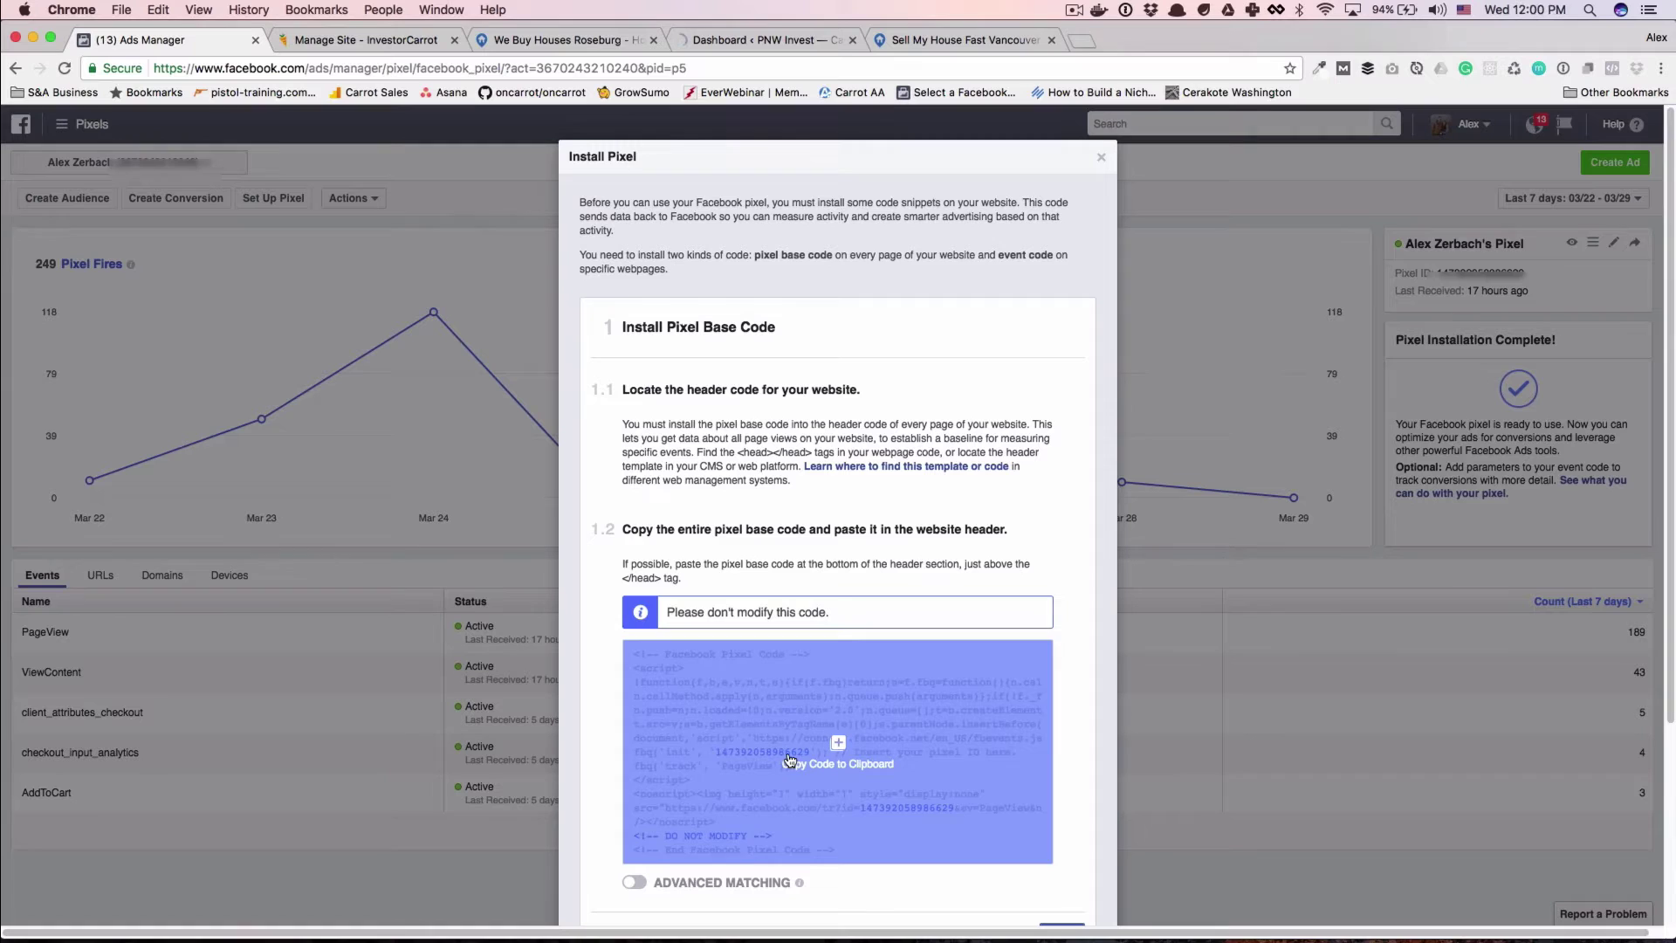
{"action": "left_click", "coordinate": [1101, 157]}
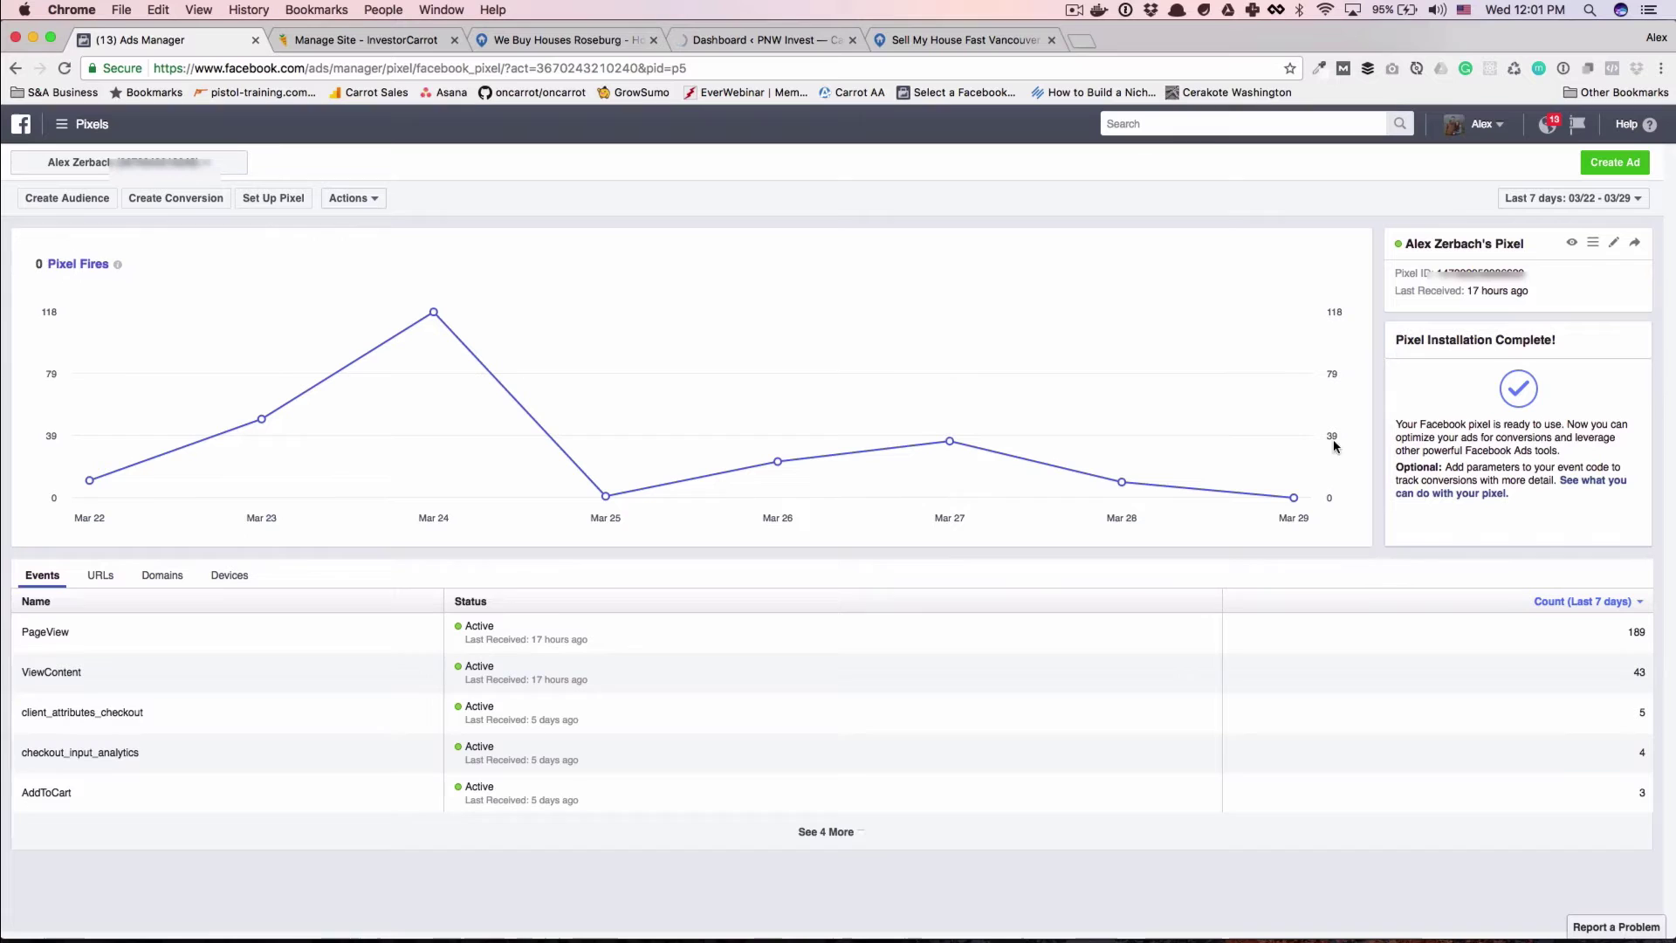
Step: Copy the recommended Lead event code, tracking a 10.00 USD value, from the Install Event Code instructions
{"action": "left_click", "coordinate": [1593, 242]}
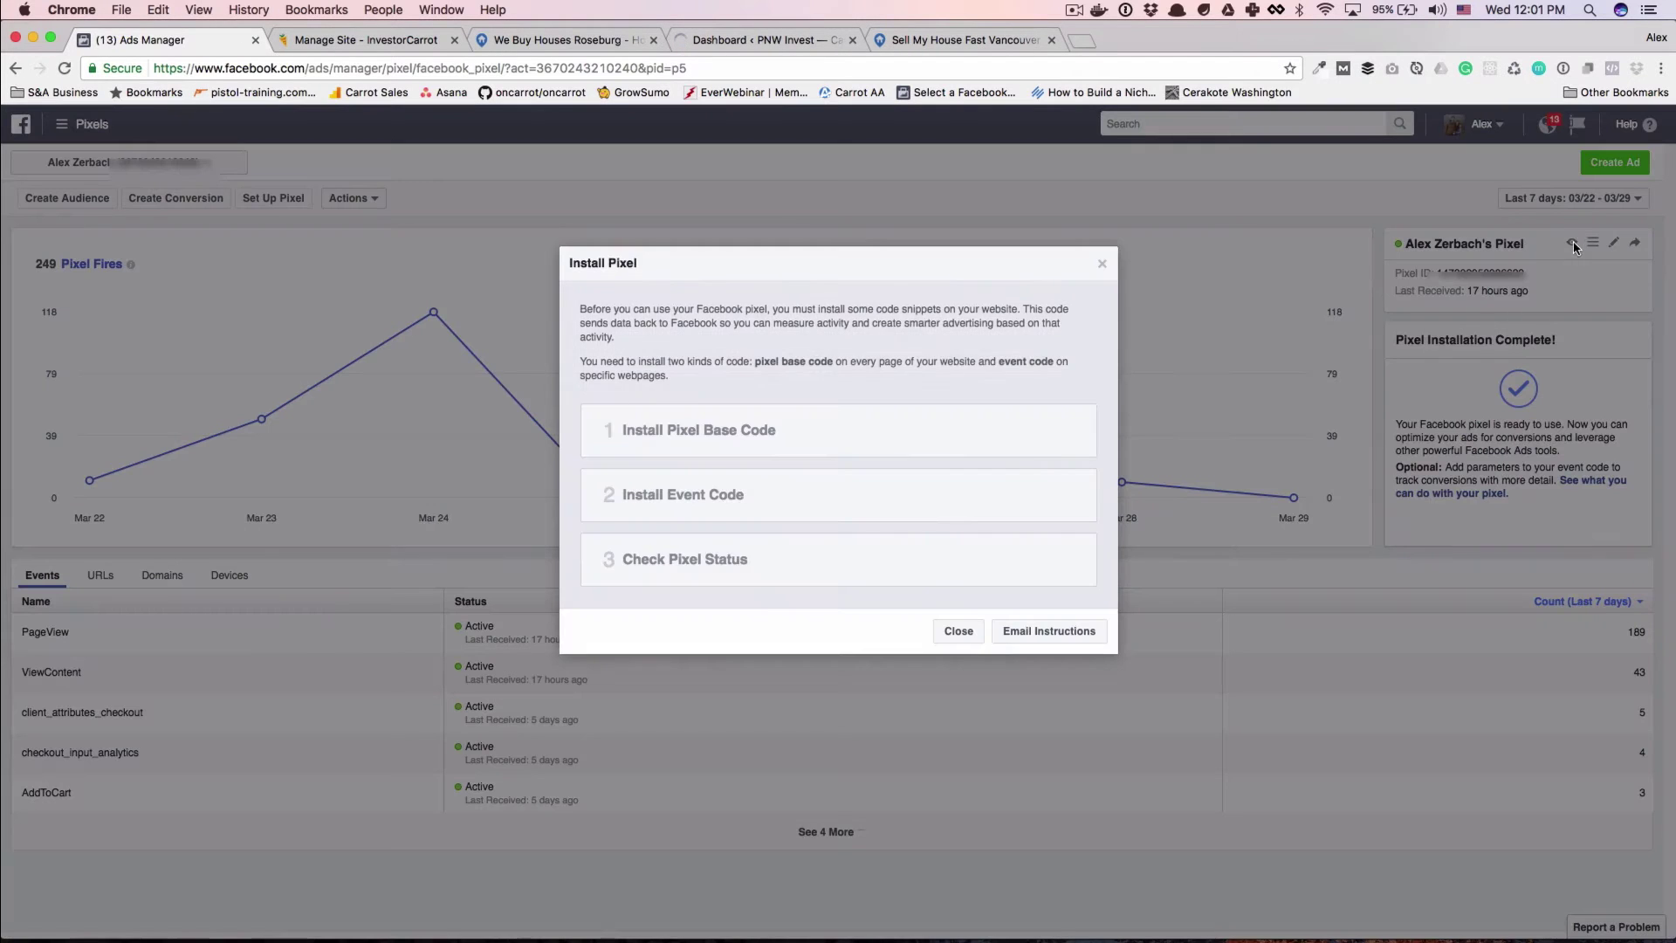
{"action": "left_click", "coordinate": [845, 485]}
{"action": "left_click", "coordinate": [722, 733]}
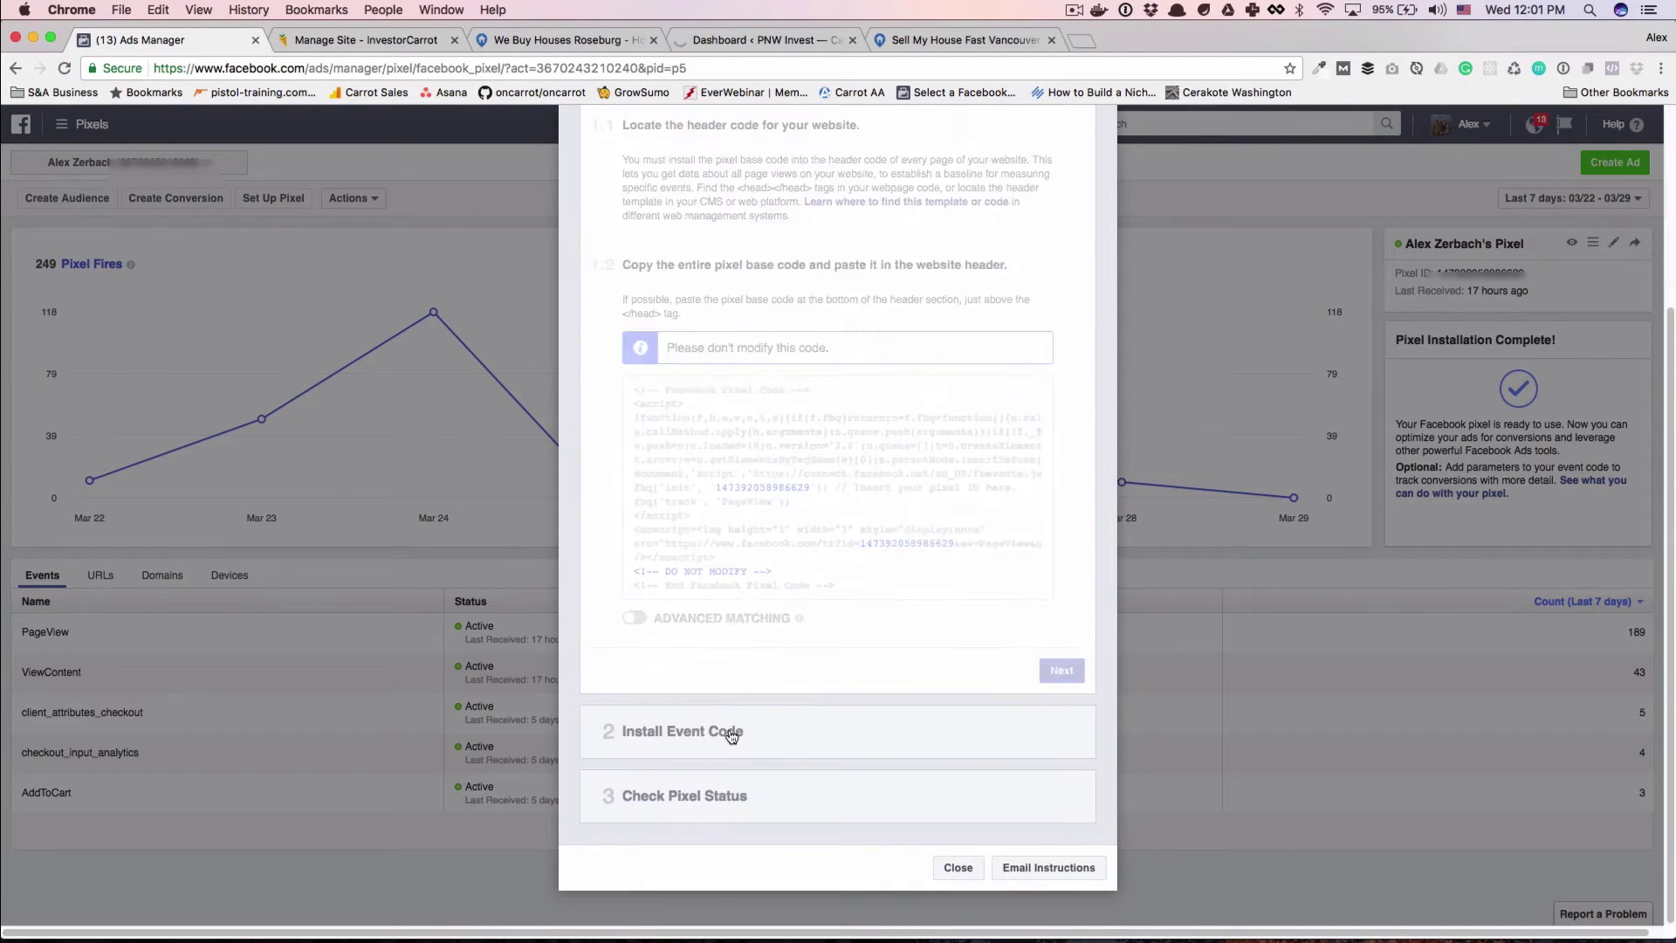
{"action": "scroll", "coordinate": [732, 736], "scroll_direction": "down", "scroll_amount": 4}
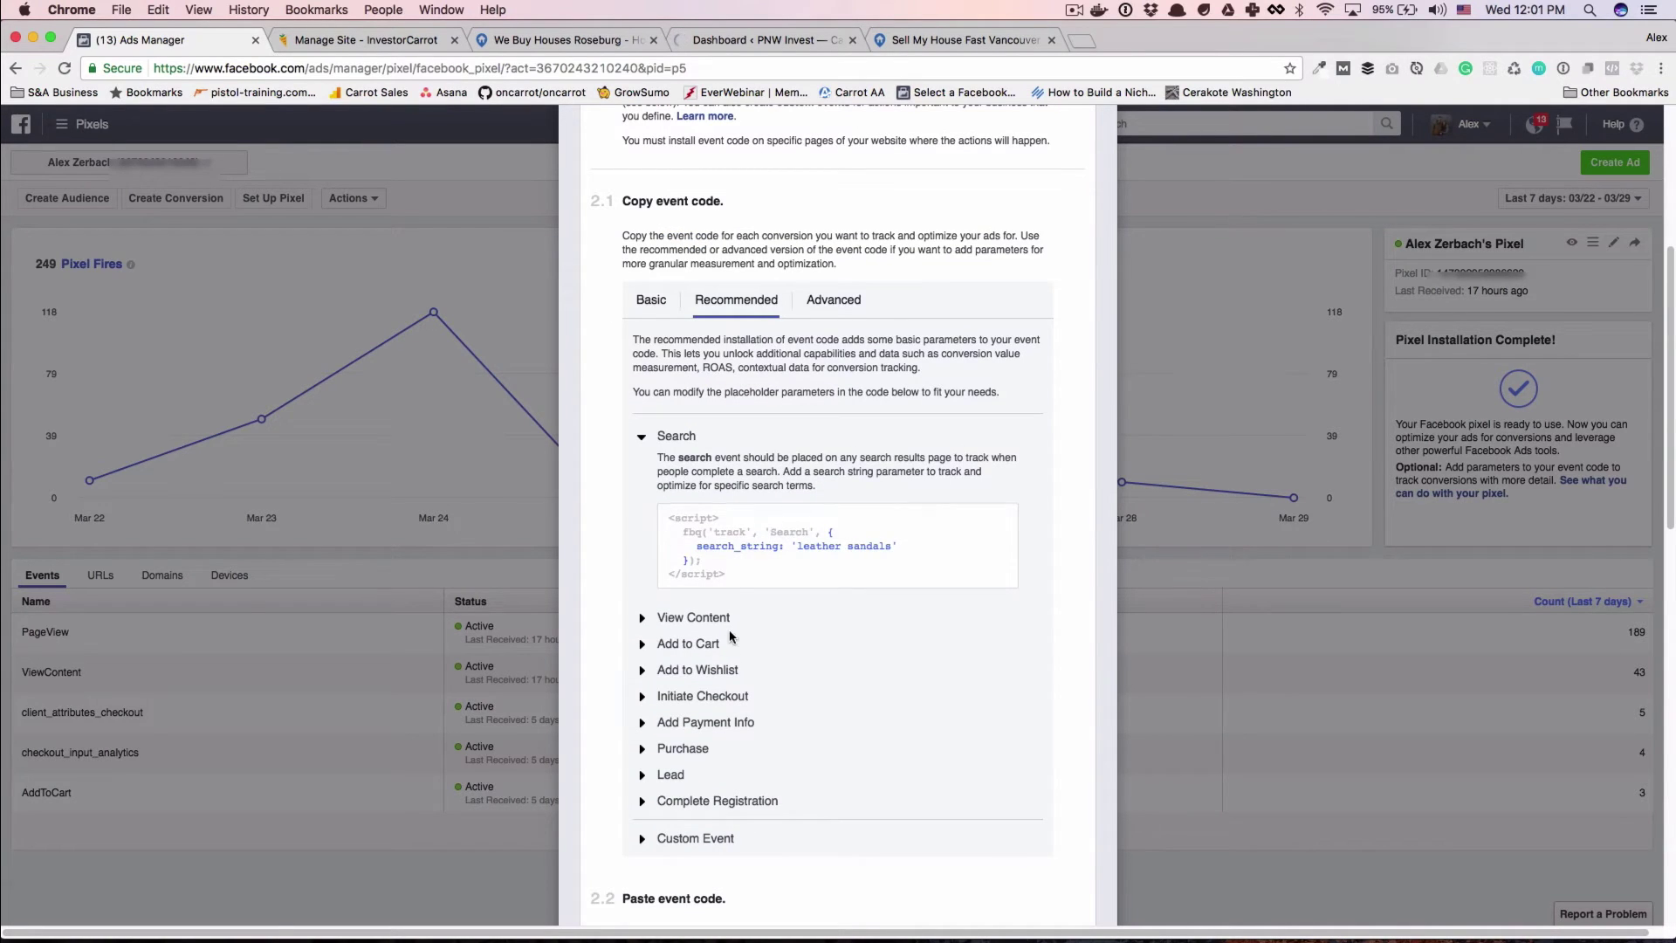
{"action": "left_click", "coordinate": [672, 776]}
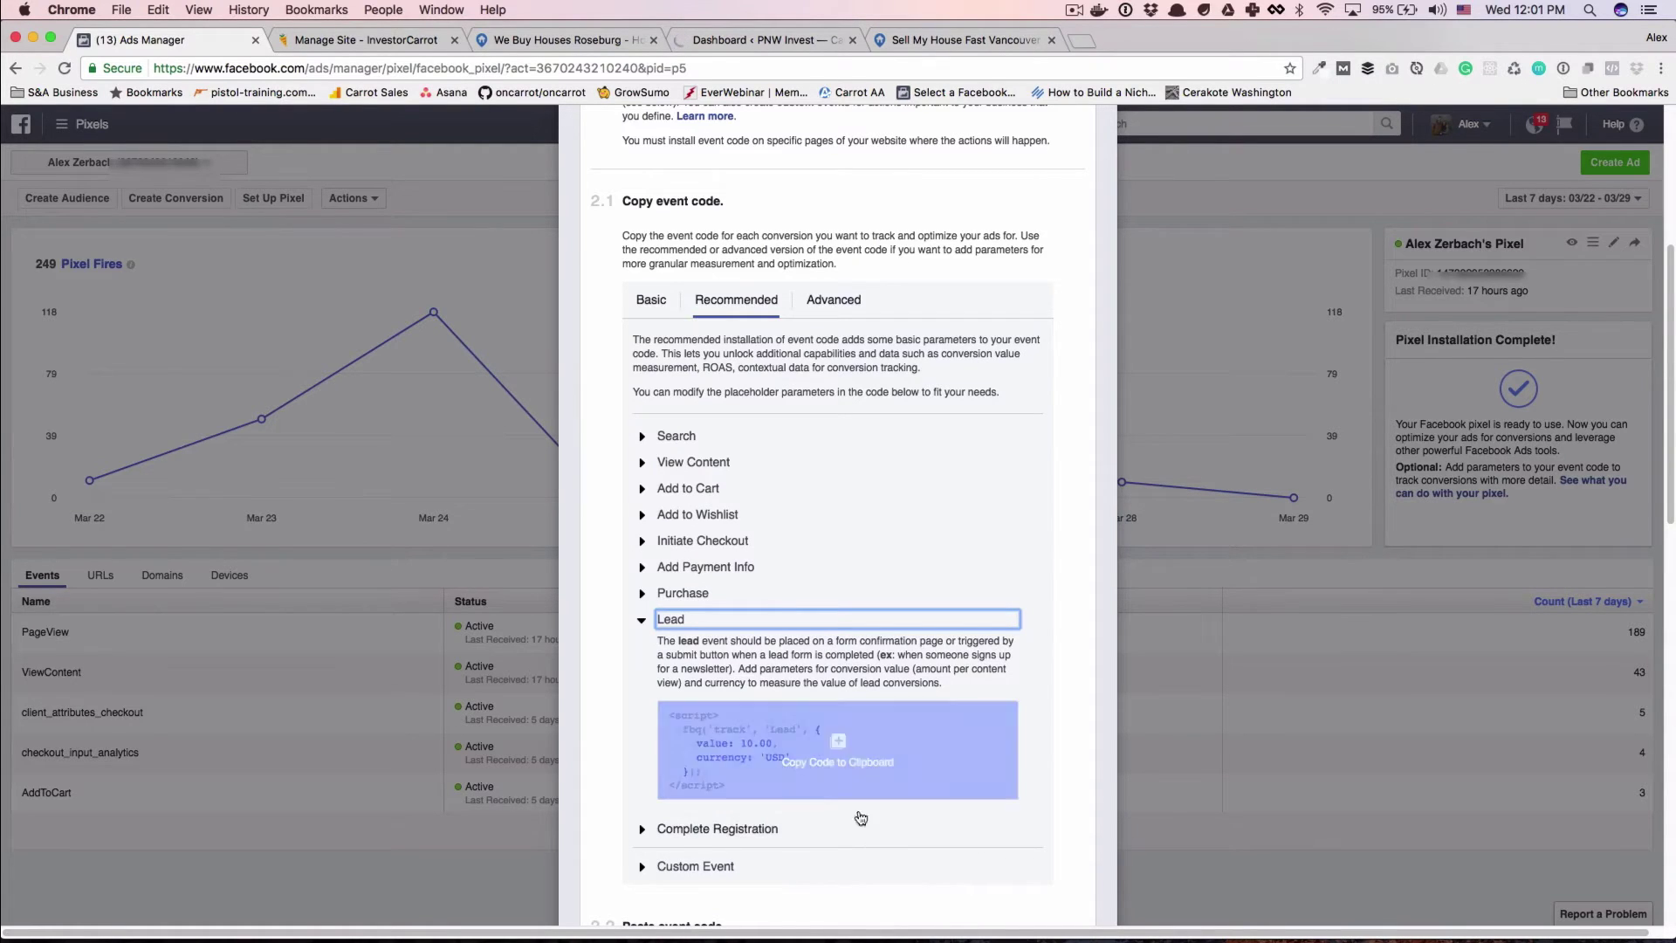
{"action": "left_click", "coordinate": [784, 786]}
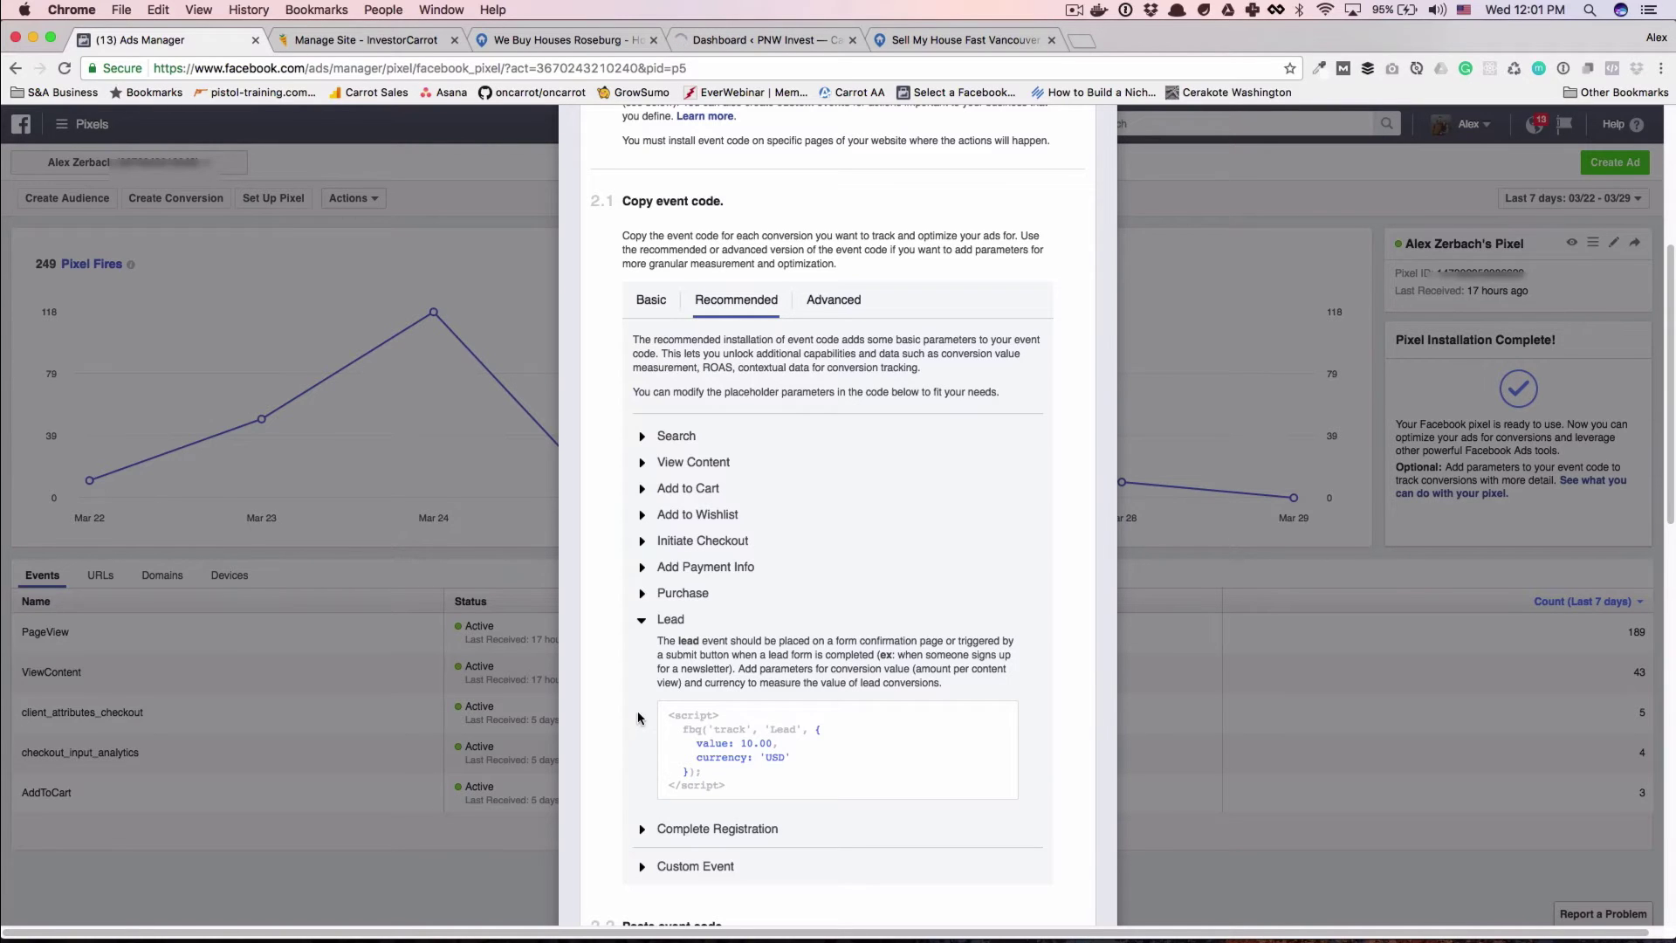
Step: Open the second-step information form page for editing from page 2 of the Carrot pages list
{"action": "left_click", "coordinate": [557, 43]}
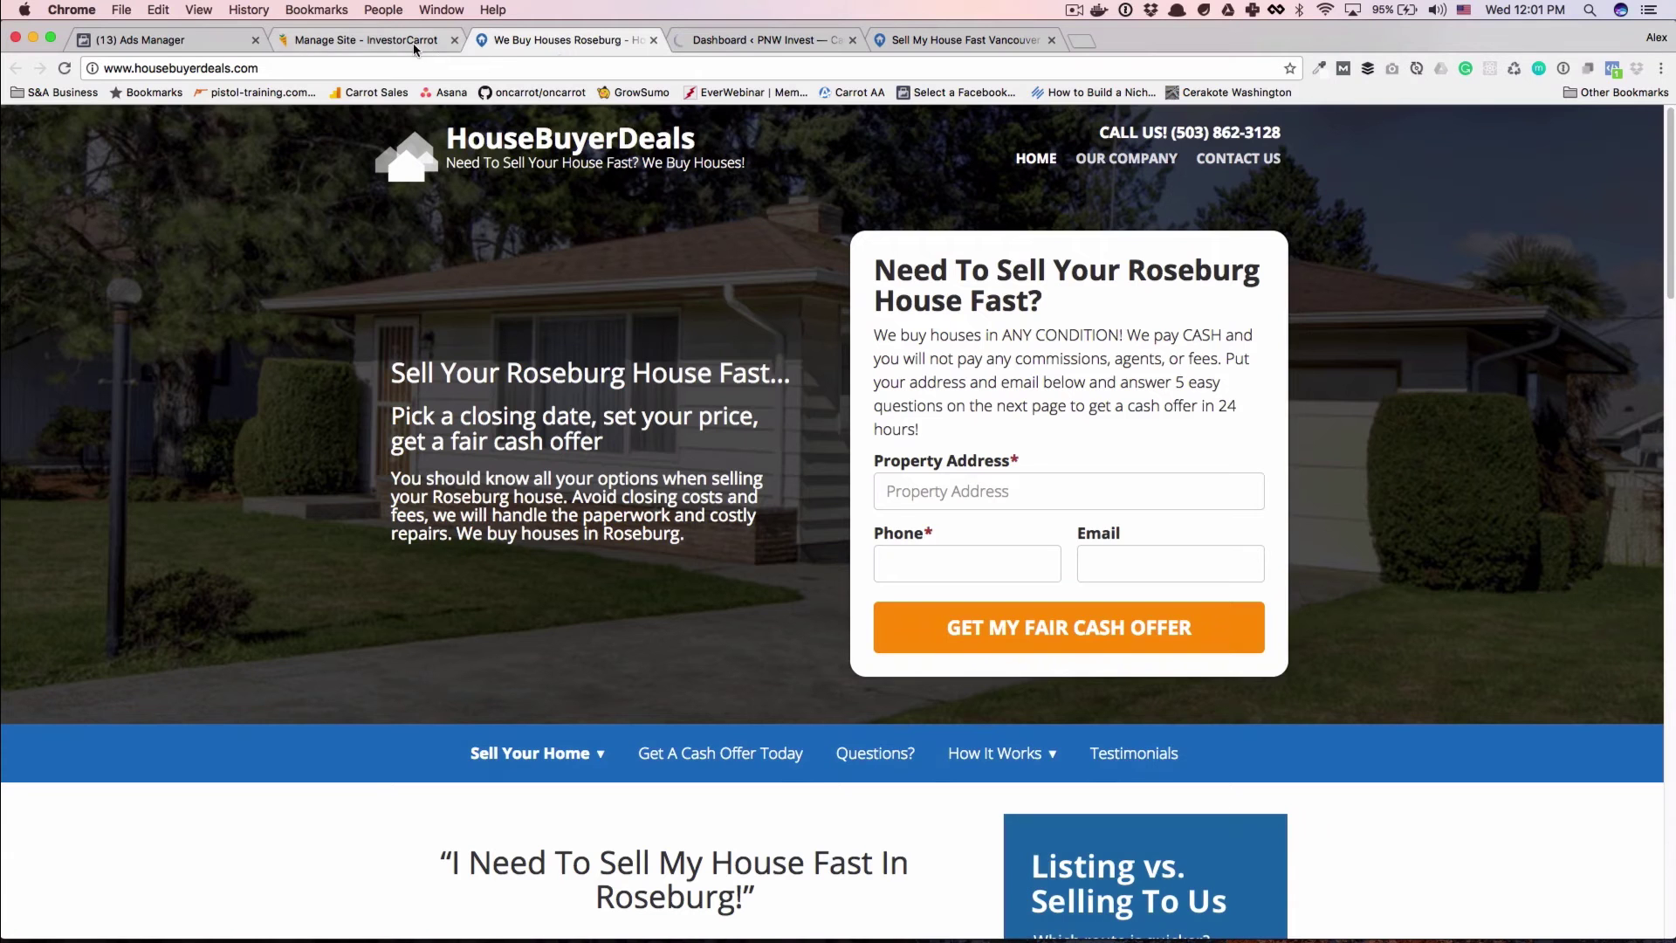
{"action": "left_click", "coordinate": [336, 43]}
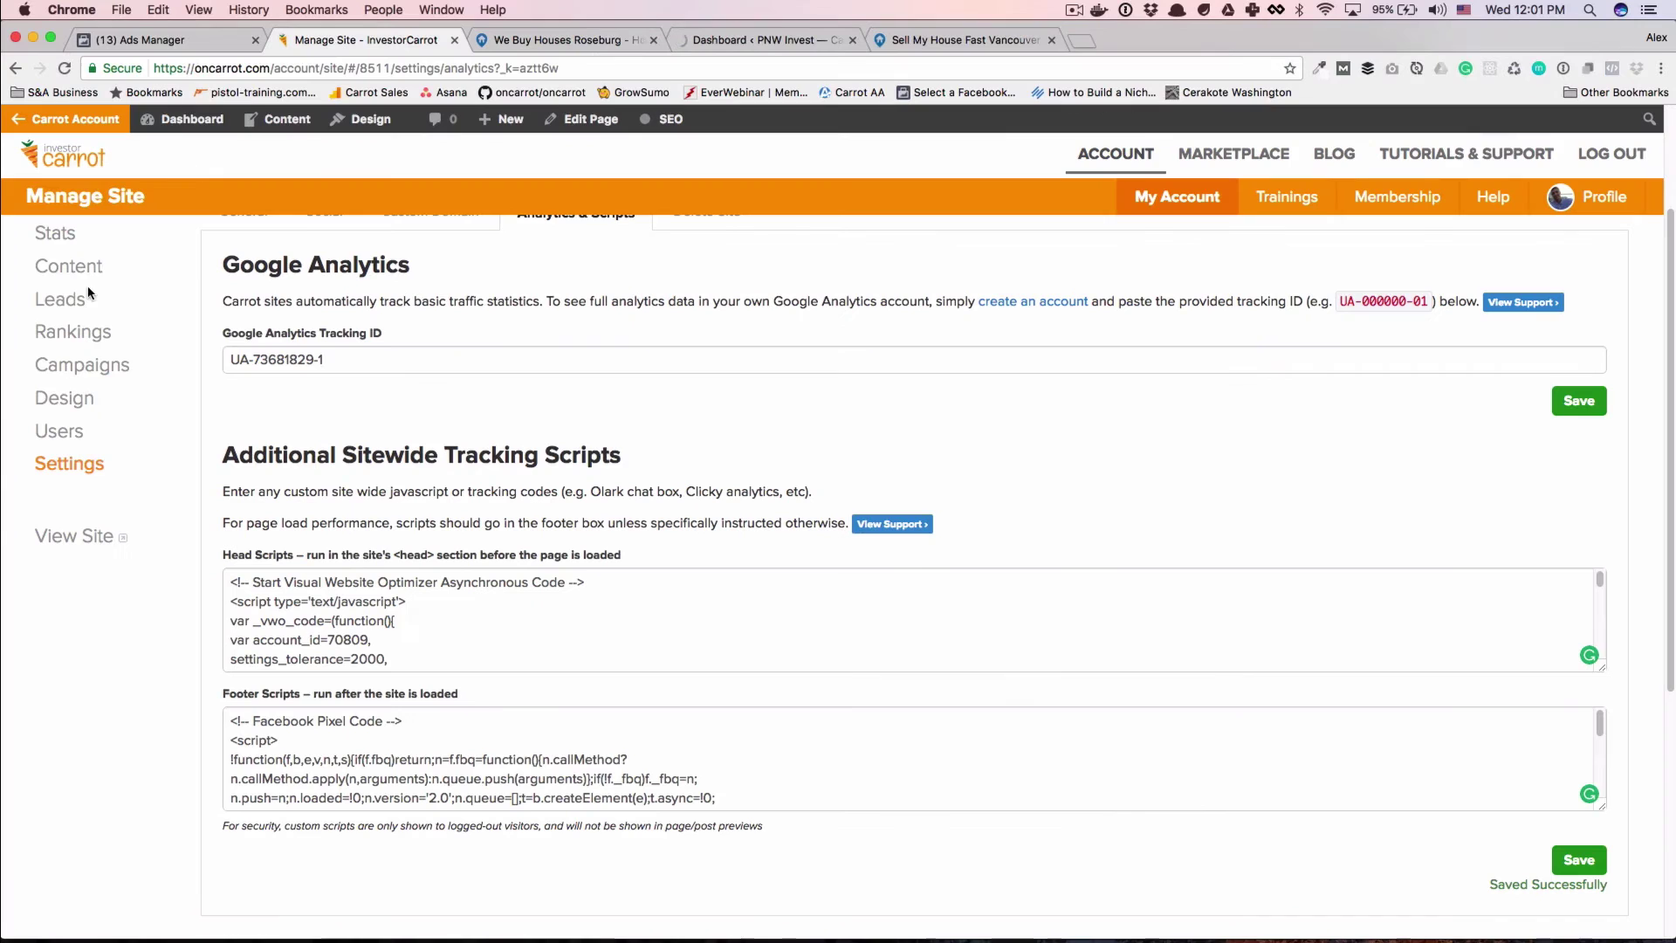
{"action": "left_click", "coordinate": [53, 266]}
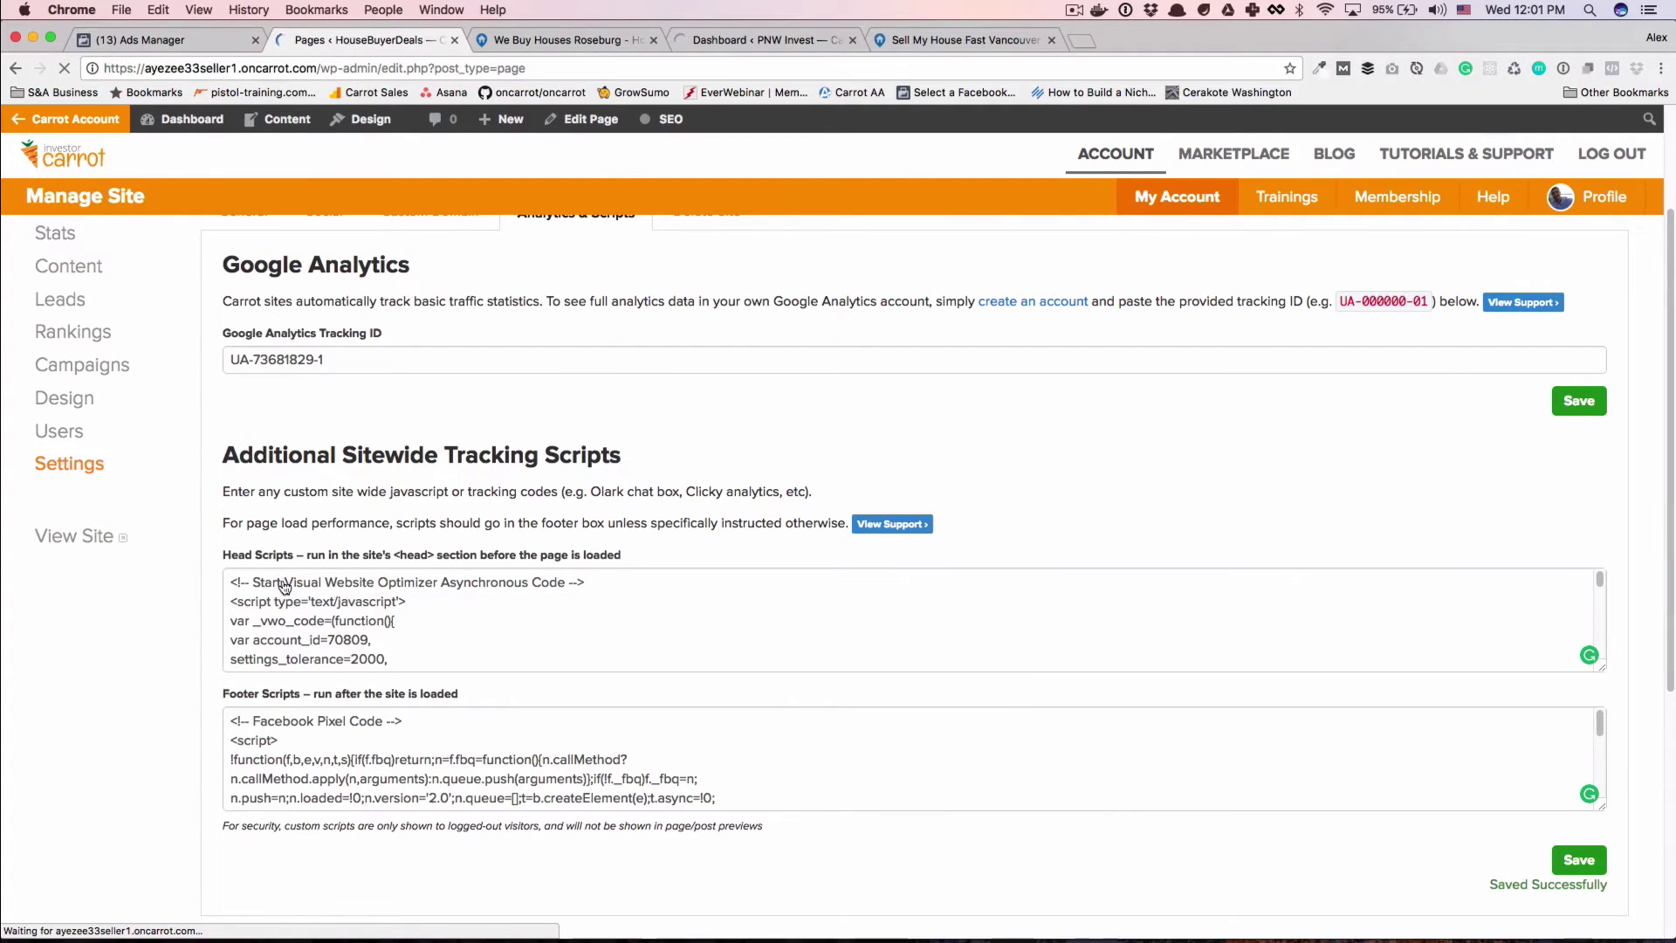
{"action": "scroll", "coordinate": [325, 629], "scroll_direction": "down", "scroll_amount": 6}
{"action": "scroll", "coordinate": [325, 629], "scroll_direction": "down", "scroll_amount": 3}
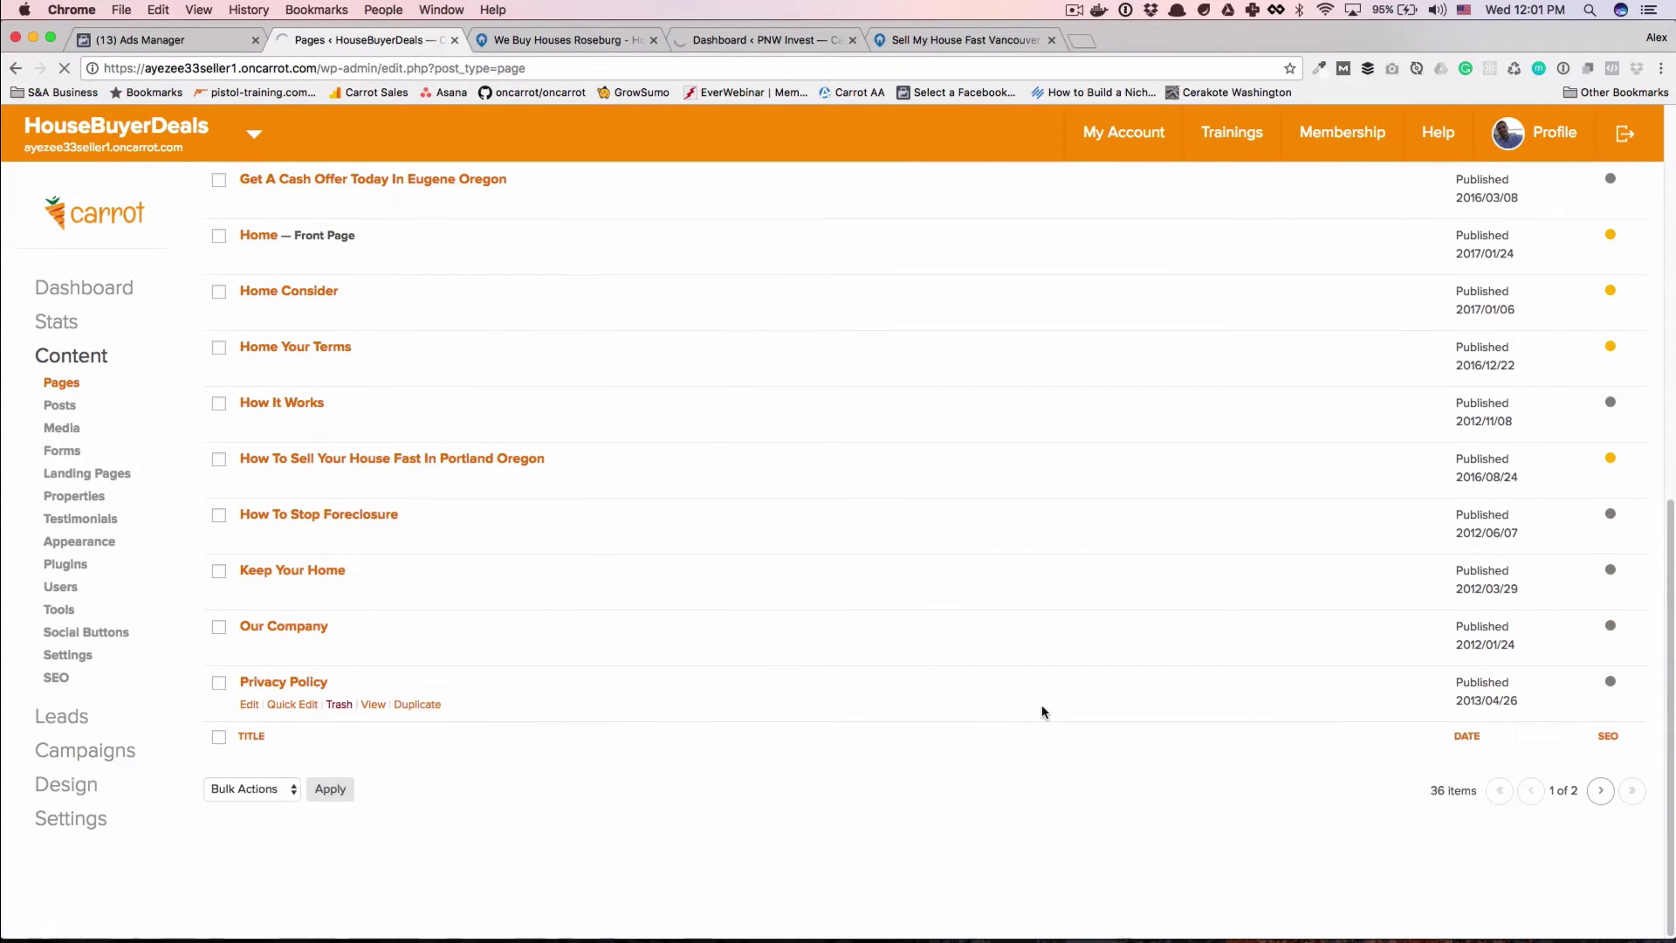
{"action": "left_click", "coordinate": [1599, 791]}
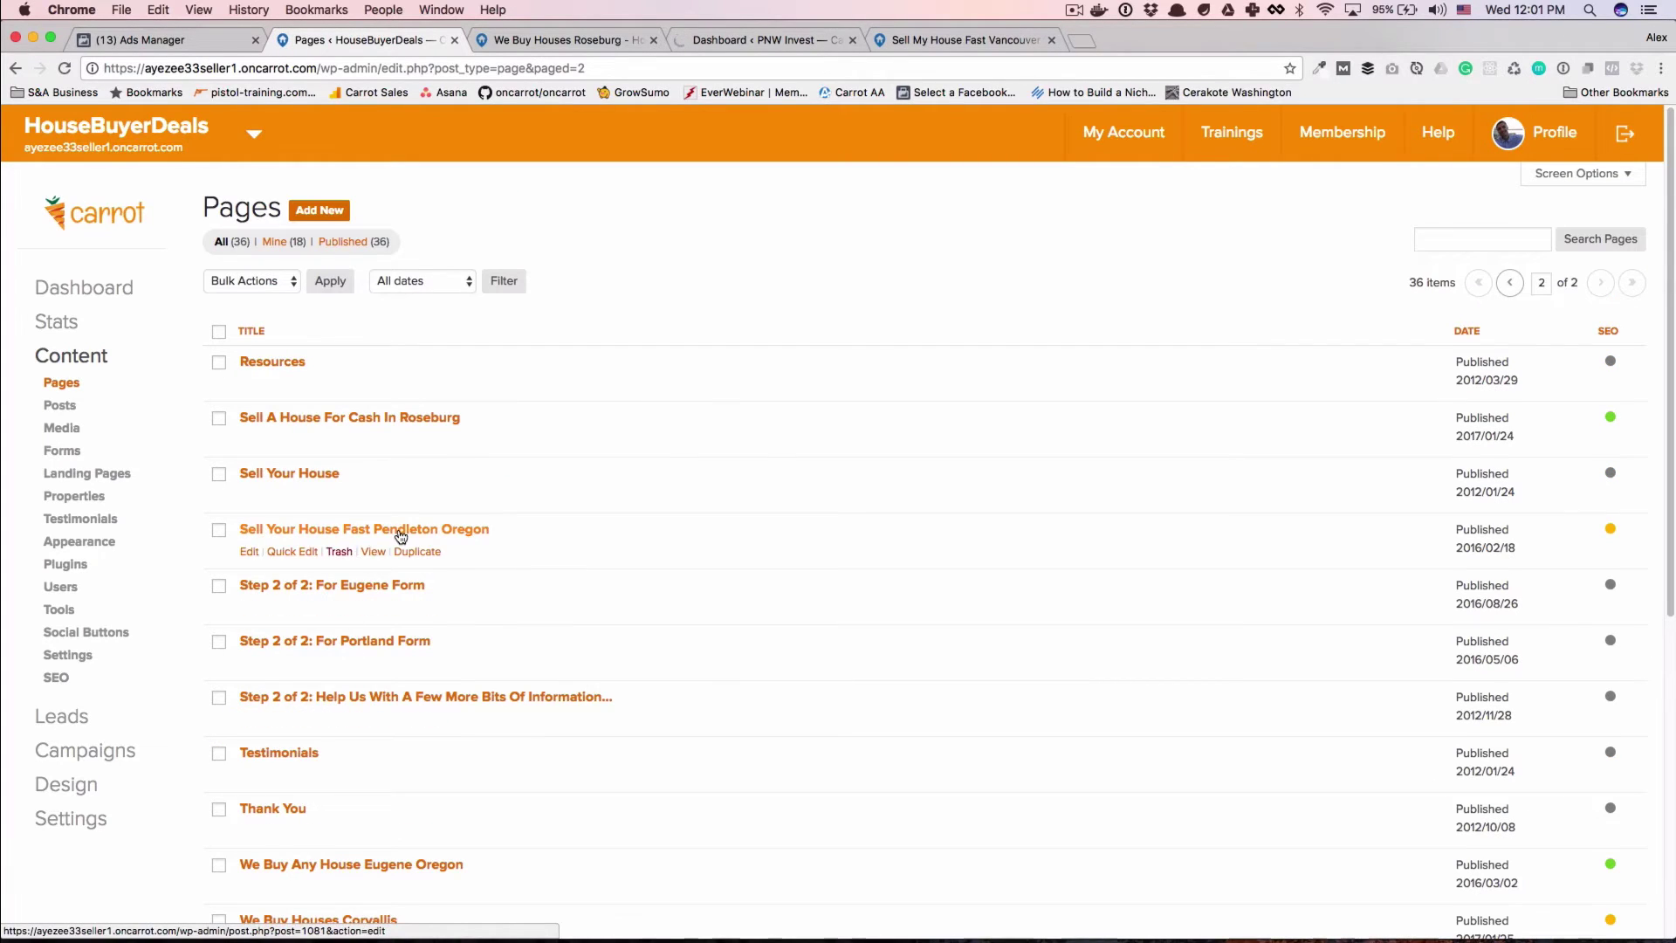
{"action": "left_click", "coordinate": [374, 697]}
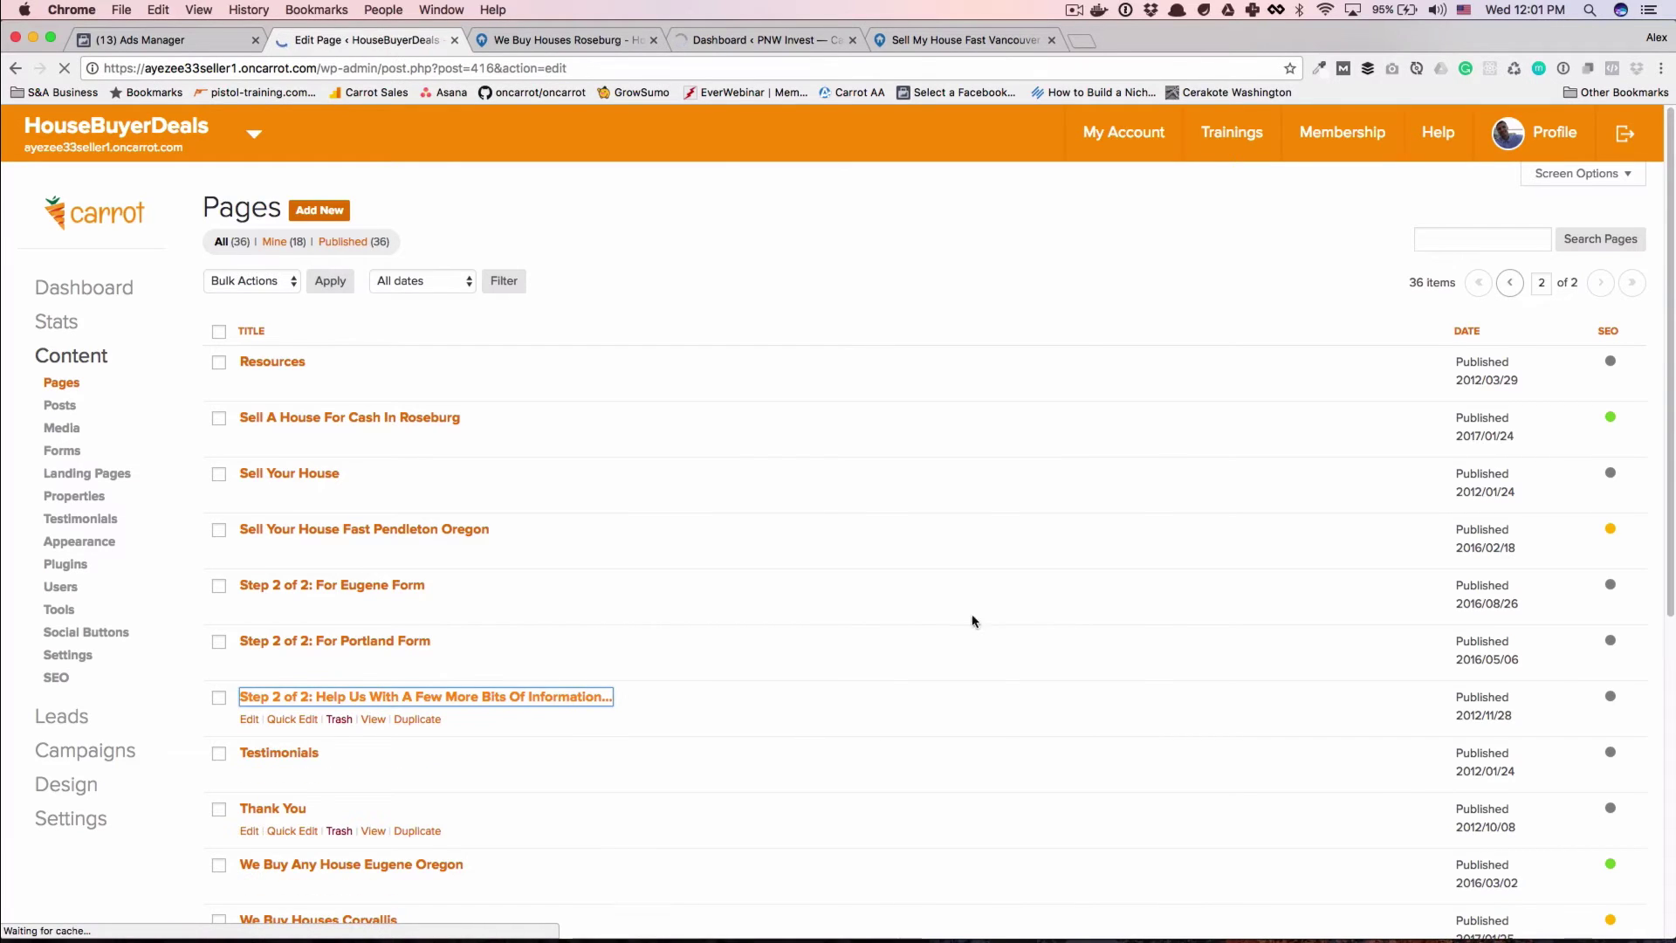
Step: Confirm the page's Tracking Codes contain the fbq('track', 'Lead') line below PageView
{"action": "scroll", "coordinate": [331, 722], "scroll_direction": "down", "scroll_amount": 7}
{"action": "scroll", "coordinate": [329, 721], "scroll_direction": "down", "scroll_amount": 8}
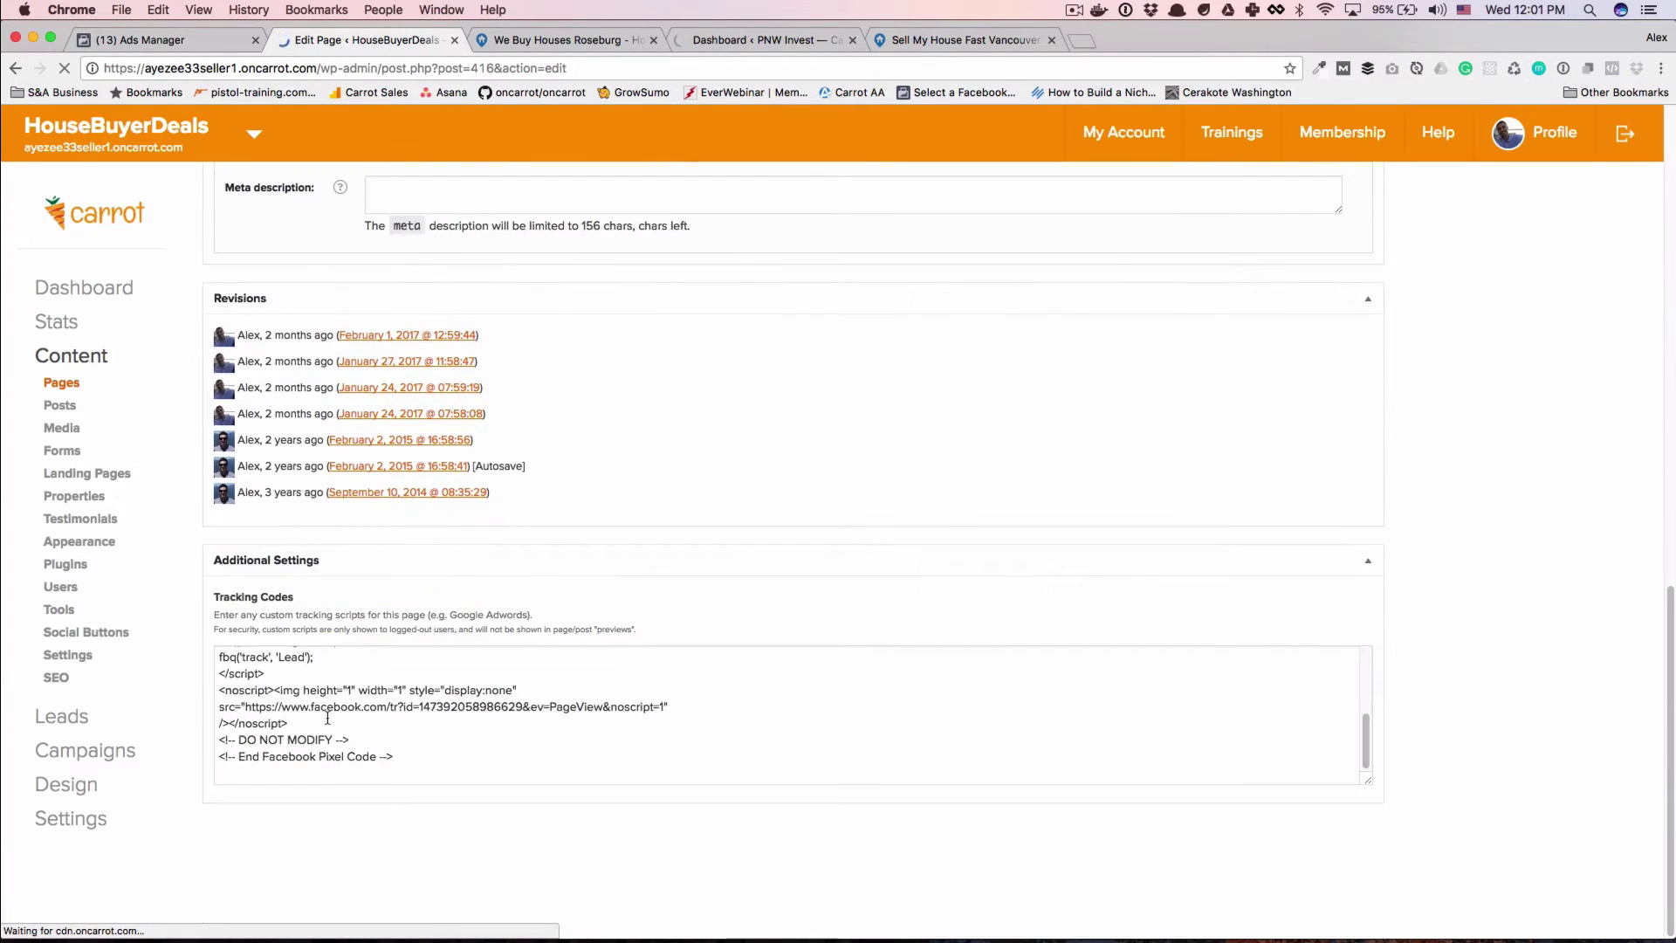
{"action": "scroll", "coordinate": [328, 719], "scroll_direction": "up", "scroll_amount": 3}
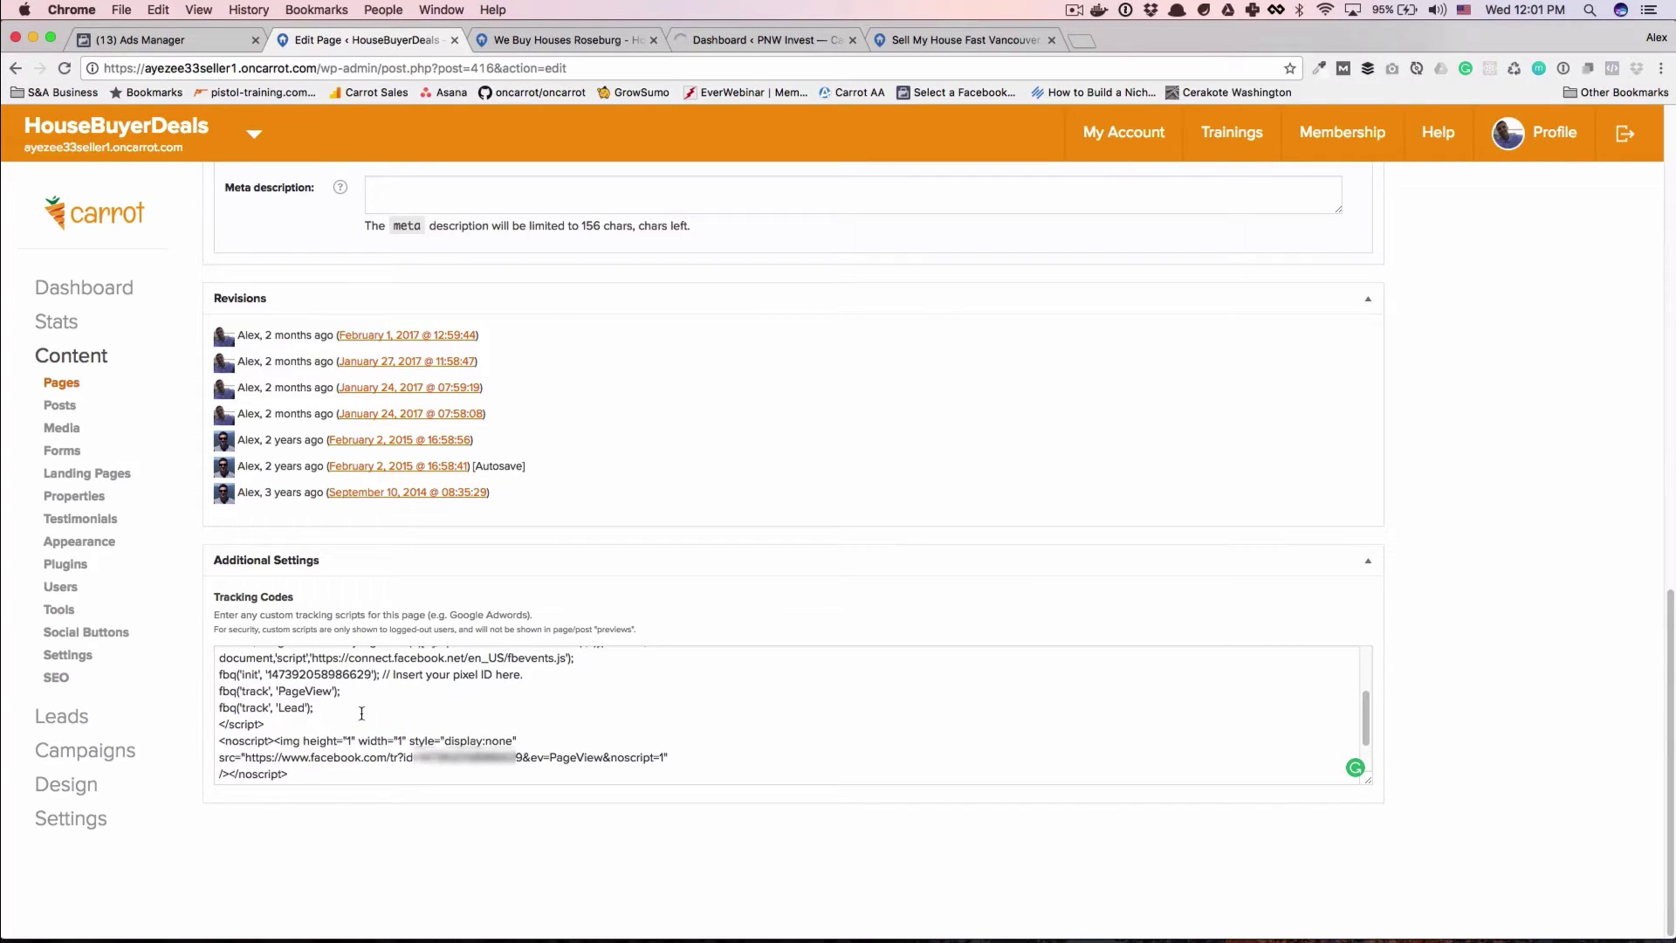
{"action": "triple_click", "coordinate": [311, 707]}
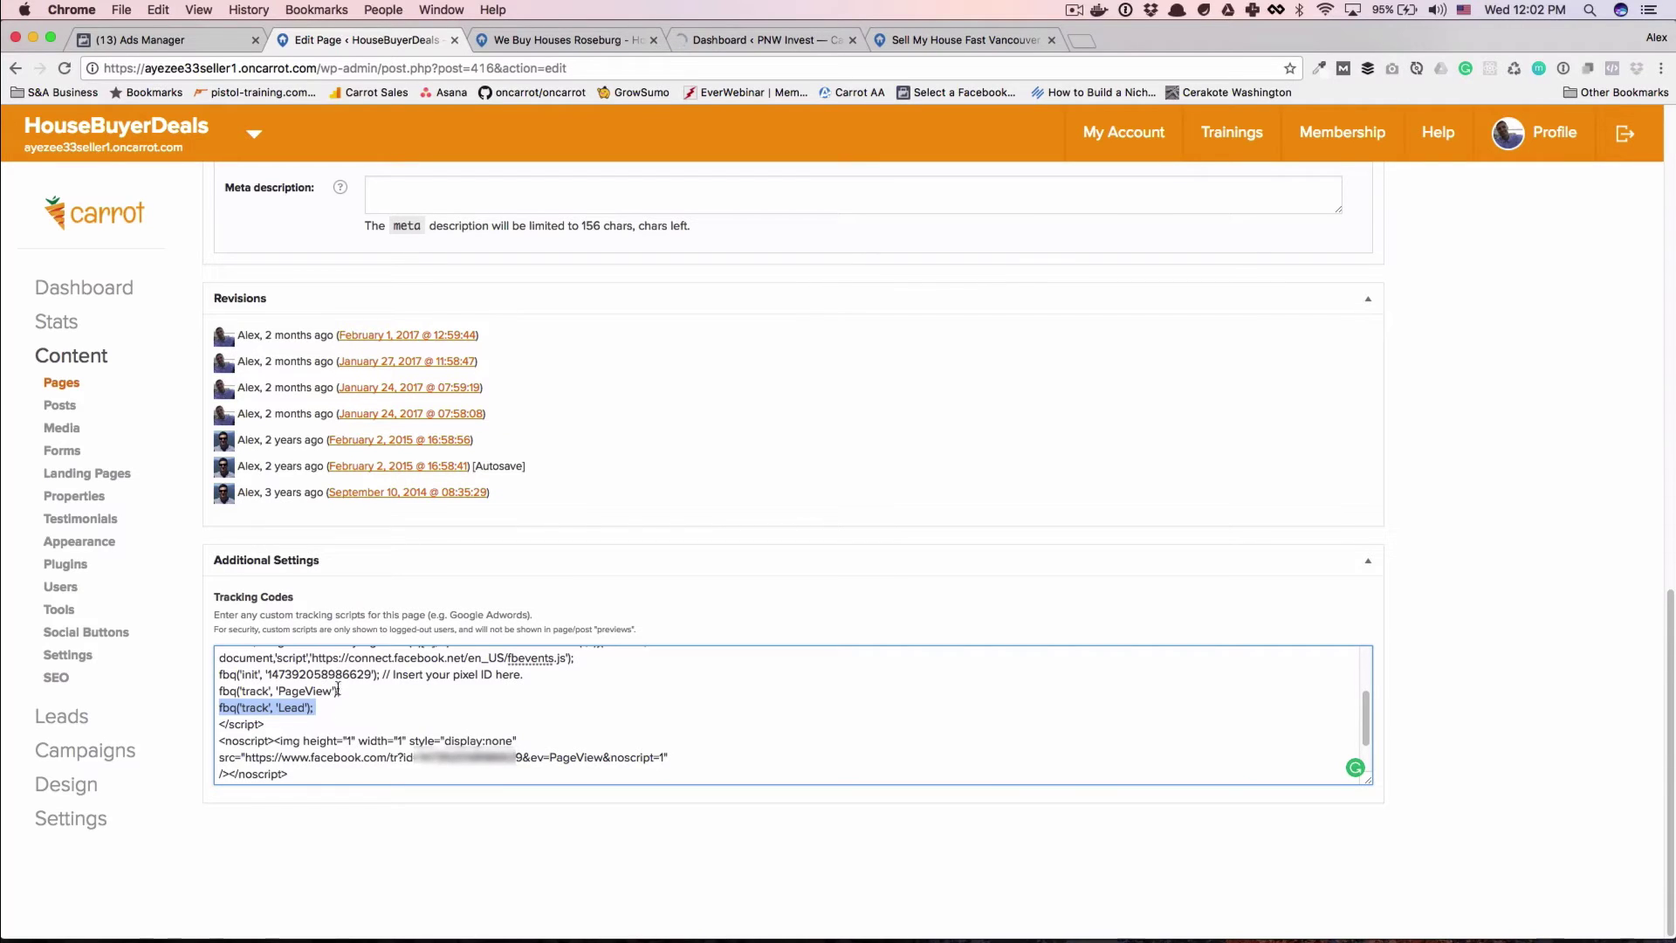
{"action": "triple_click", "coordinate": [341, 690]}
{"action": "triple_click", "coordinate": [335, 708]}
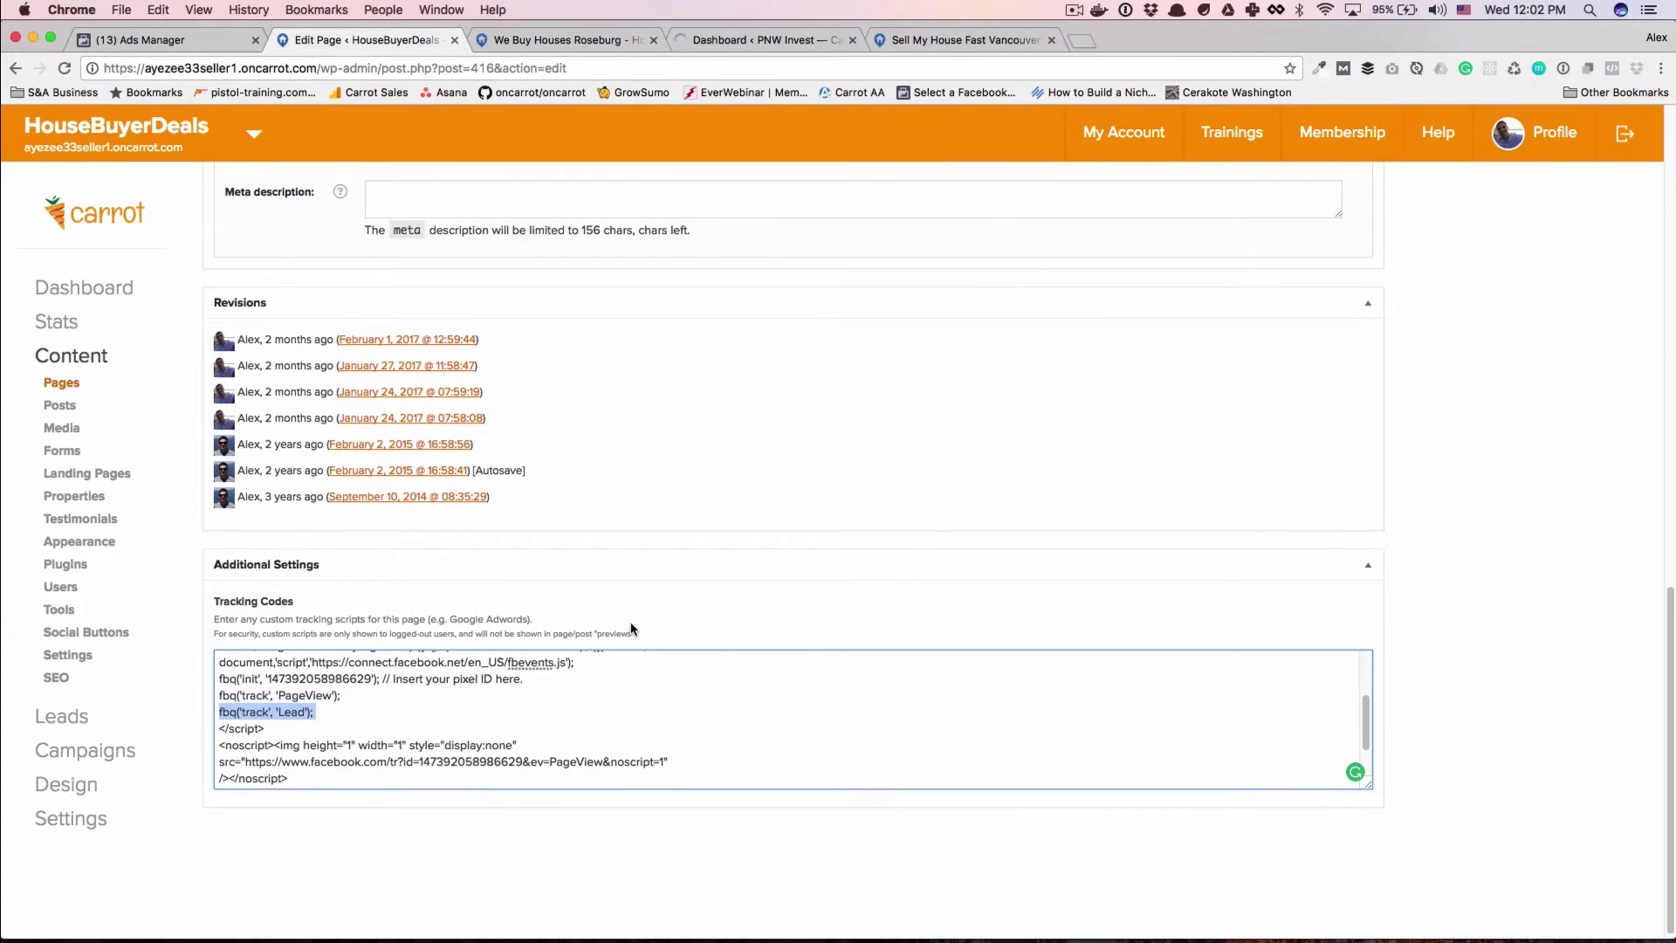
{"action": "left_click", "coordinate": [178, 42]}
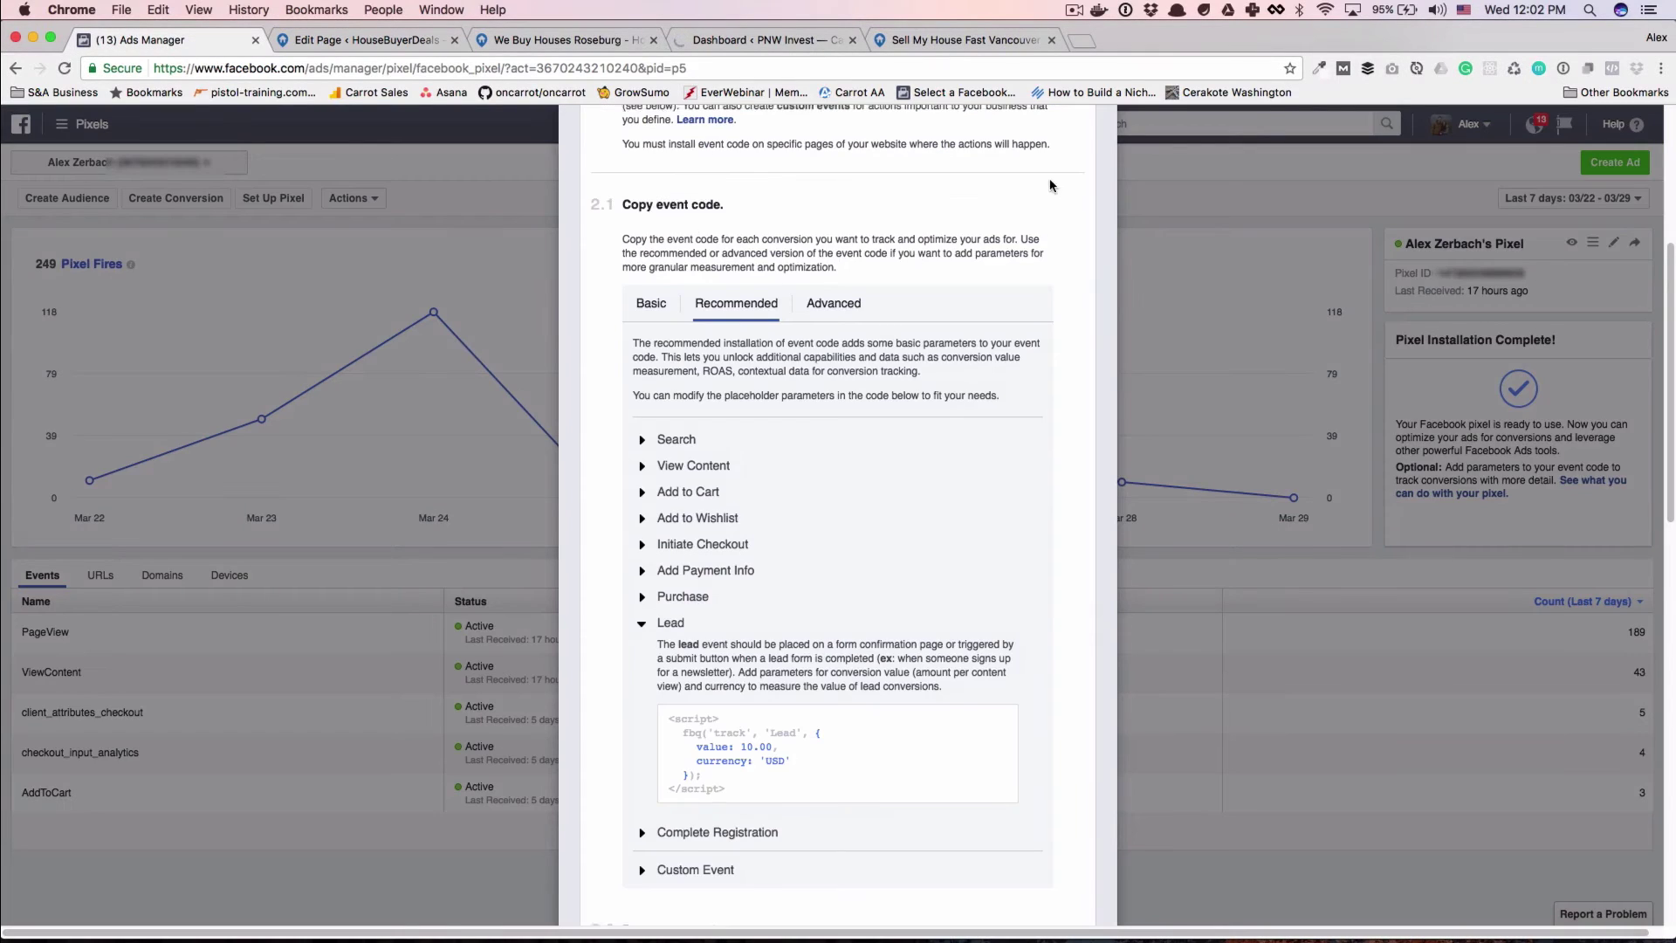
Step: Close the install instructions, sort pixel events by count, highest first, and show all events
{"action": "scroll", "coordinate": [1083, 180], "scroll_direction": "up", "scroll_amount": 5}
{"action": "left_click", "coordinate": [1101, 161]}
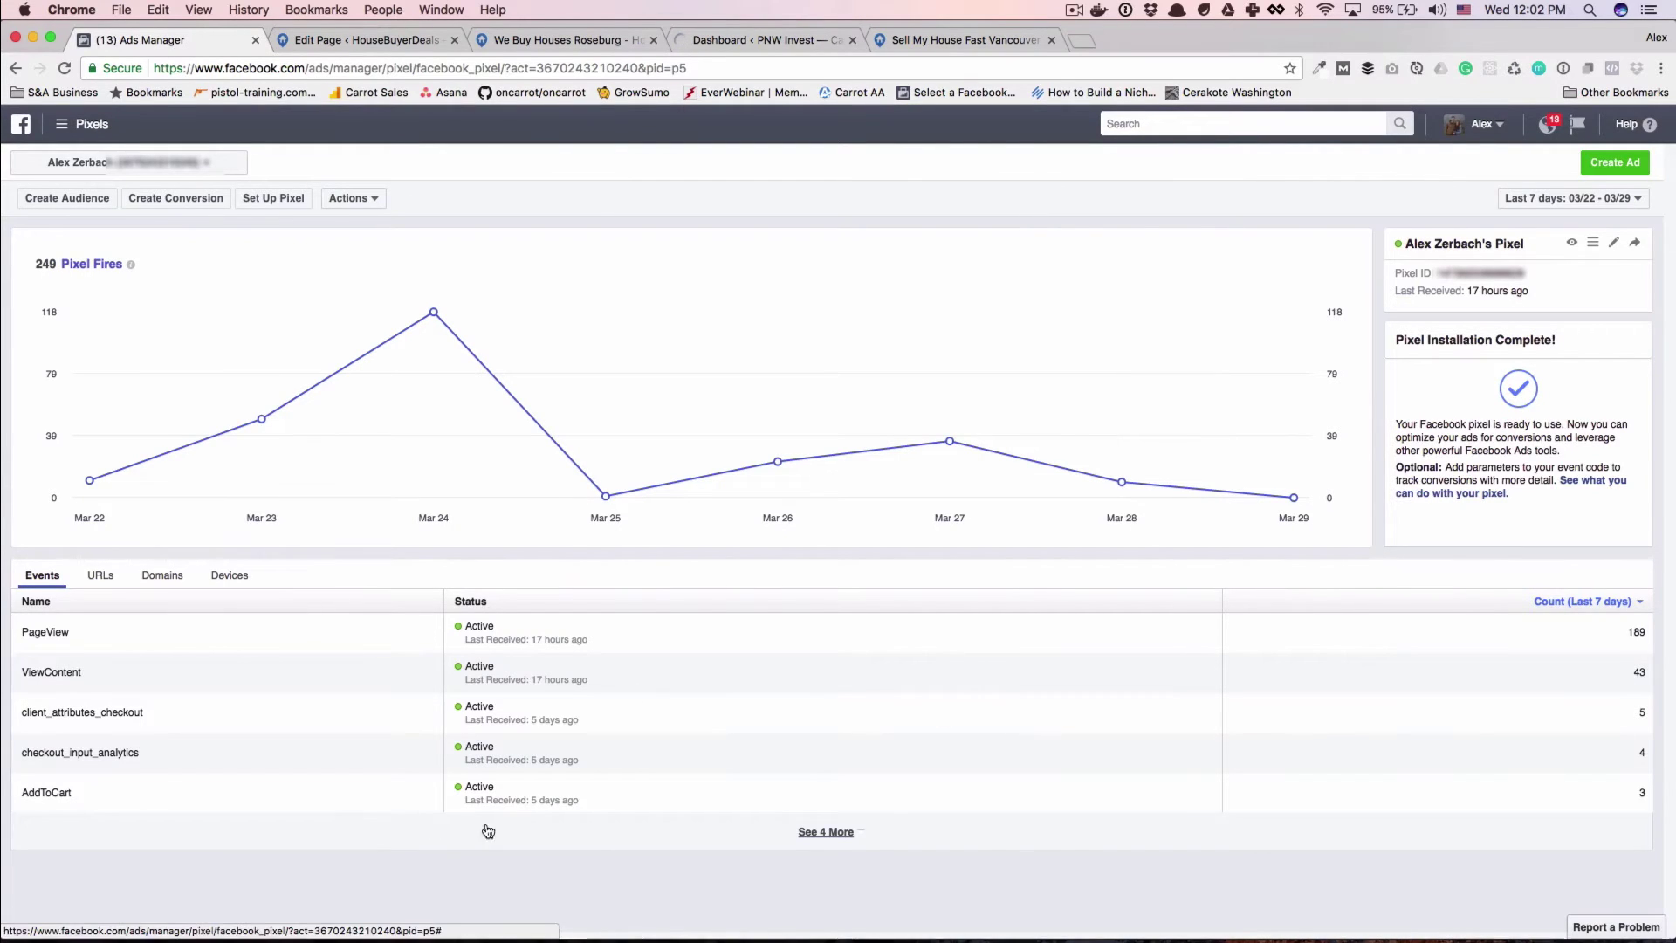
{"action": "left_click", "coordinate": [1606, 601]}
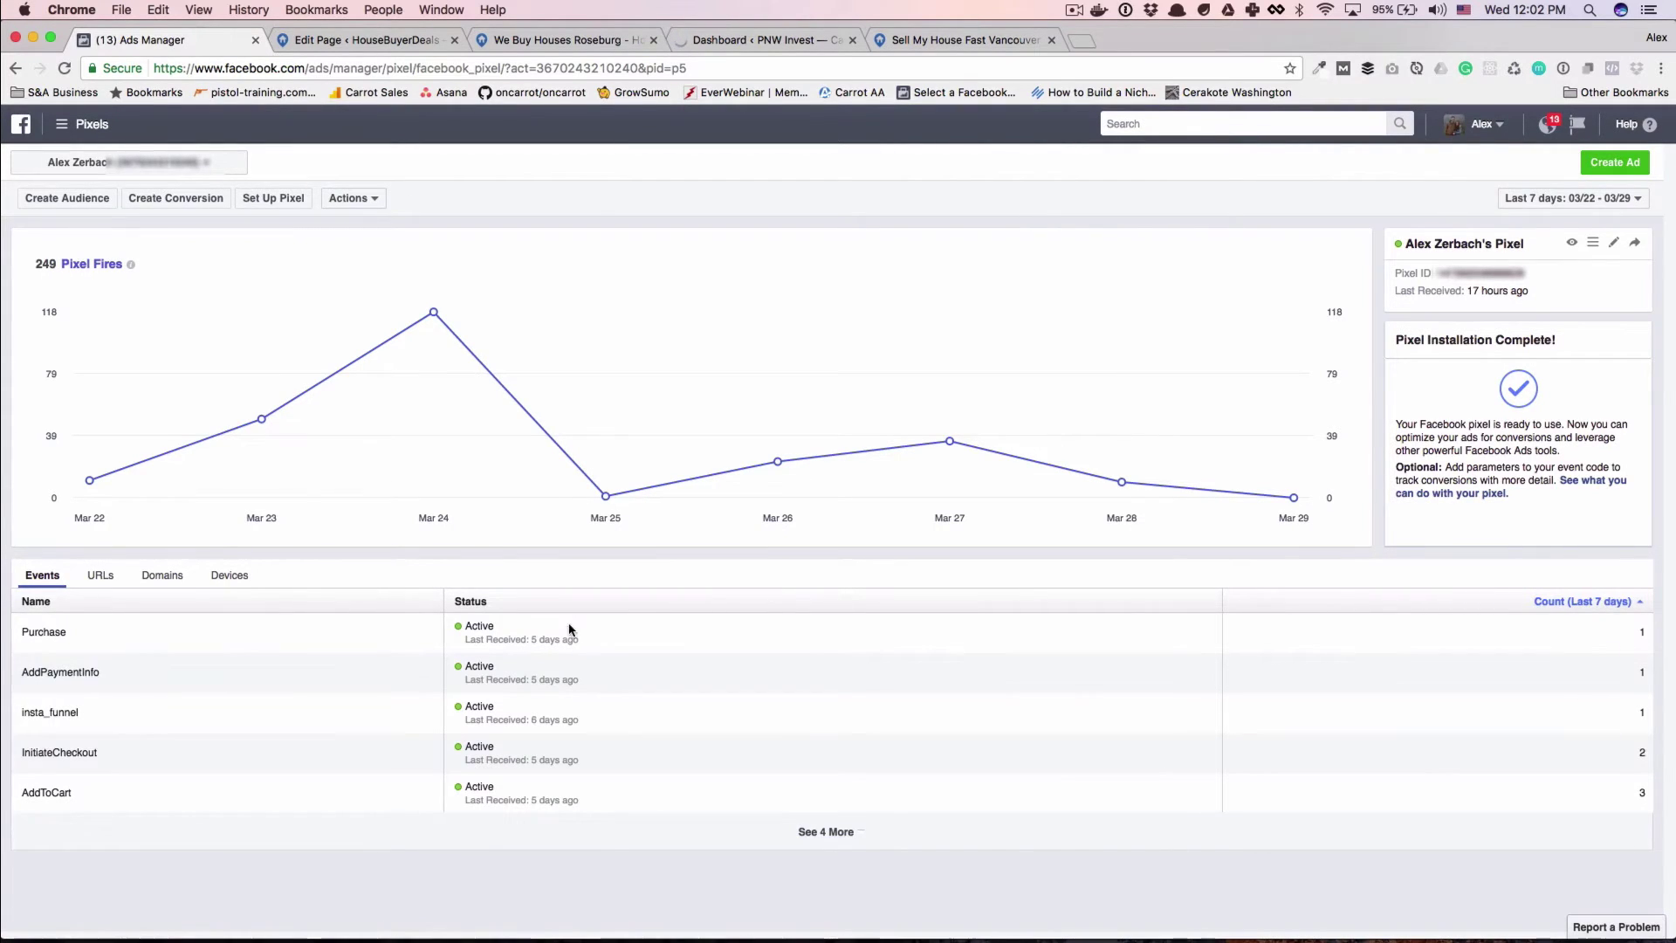
{"action": "left_click", "coordinate": [1605, 601]}
{"action": "left_click", "coordinate": [826, 832]}
Step: Check each event's Last Received time to confirm all are Active
{"action": "scroll", "coordinate": [323, 774], "scroll_direction": "down", "scroll_amount": 1}
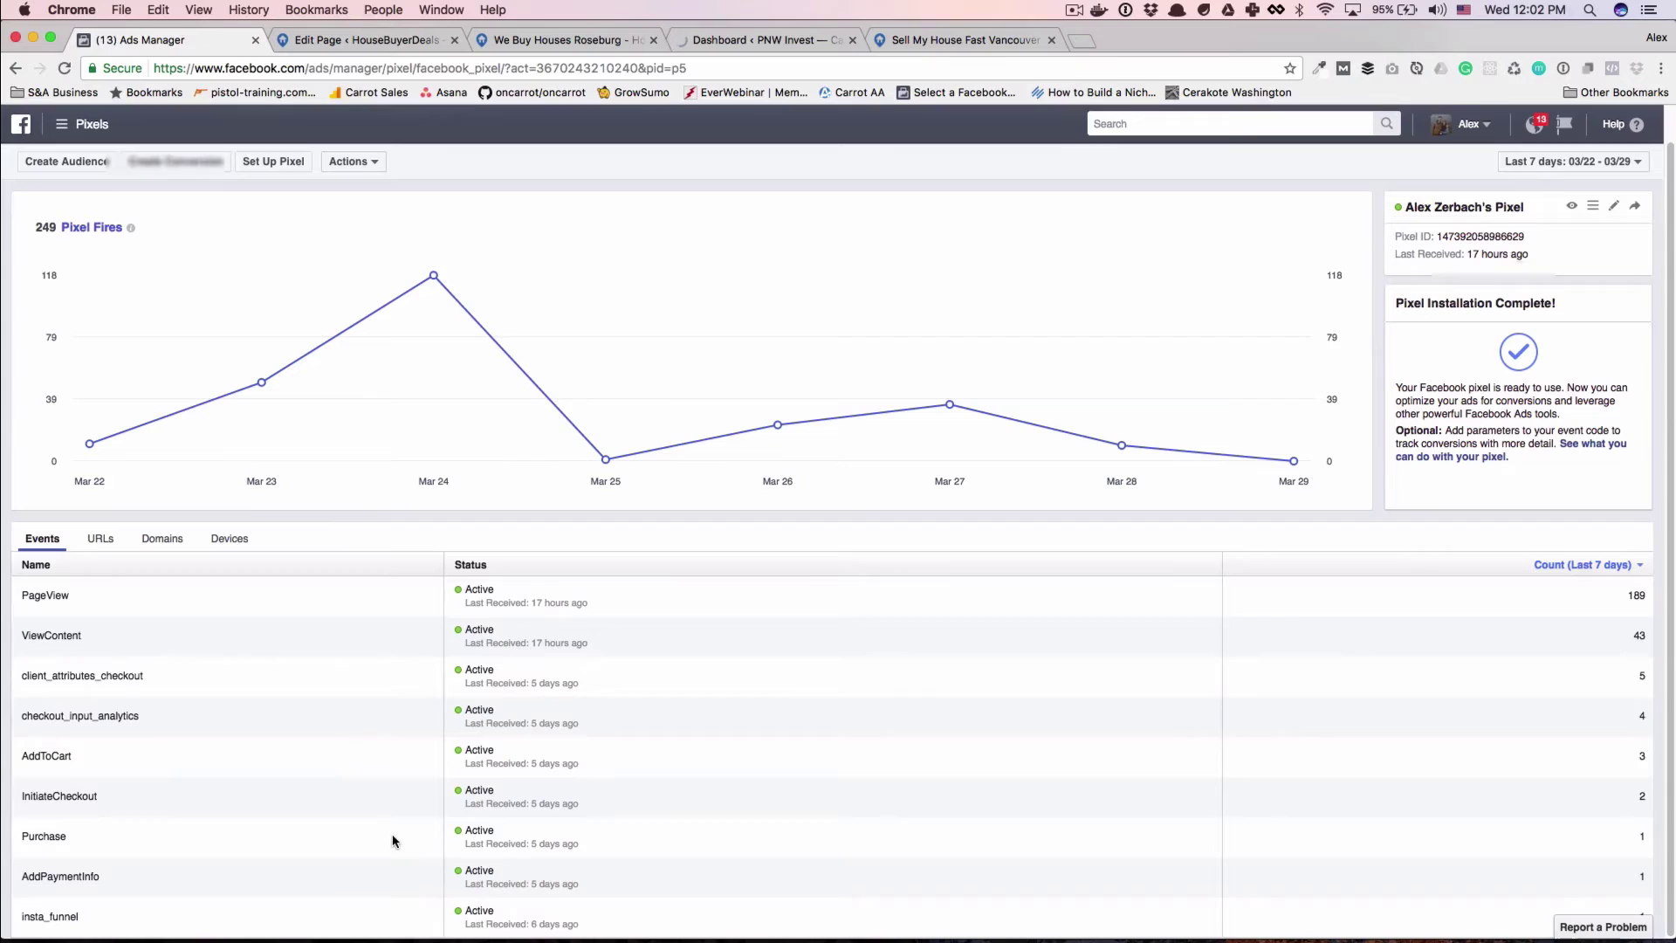
{"action": "scroll", "coordinate": [390, 835], "scroll_direction": "up", "scroll_amount": 1}
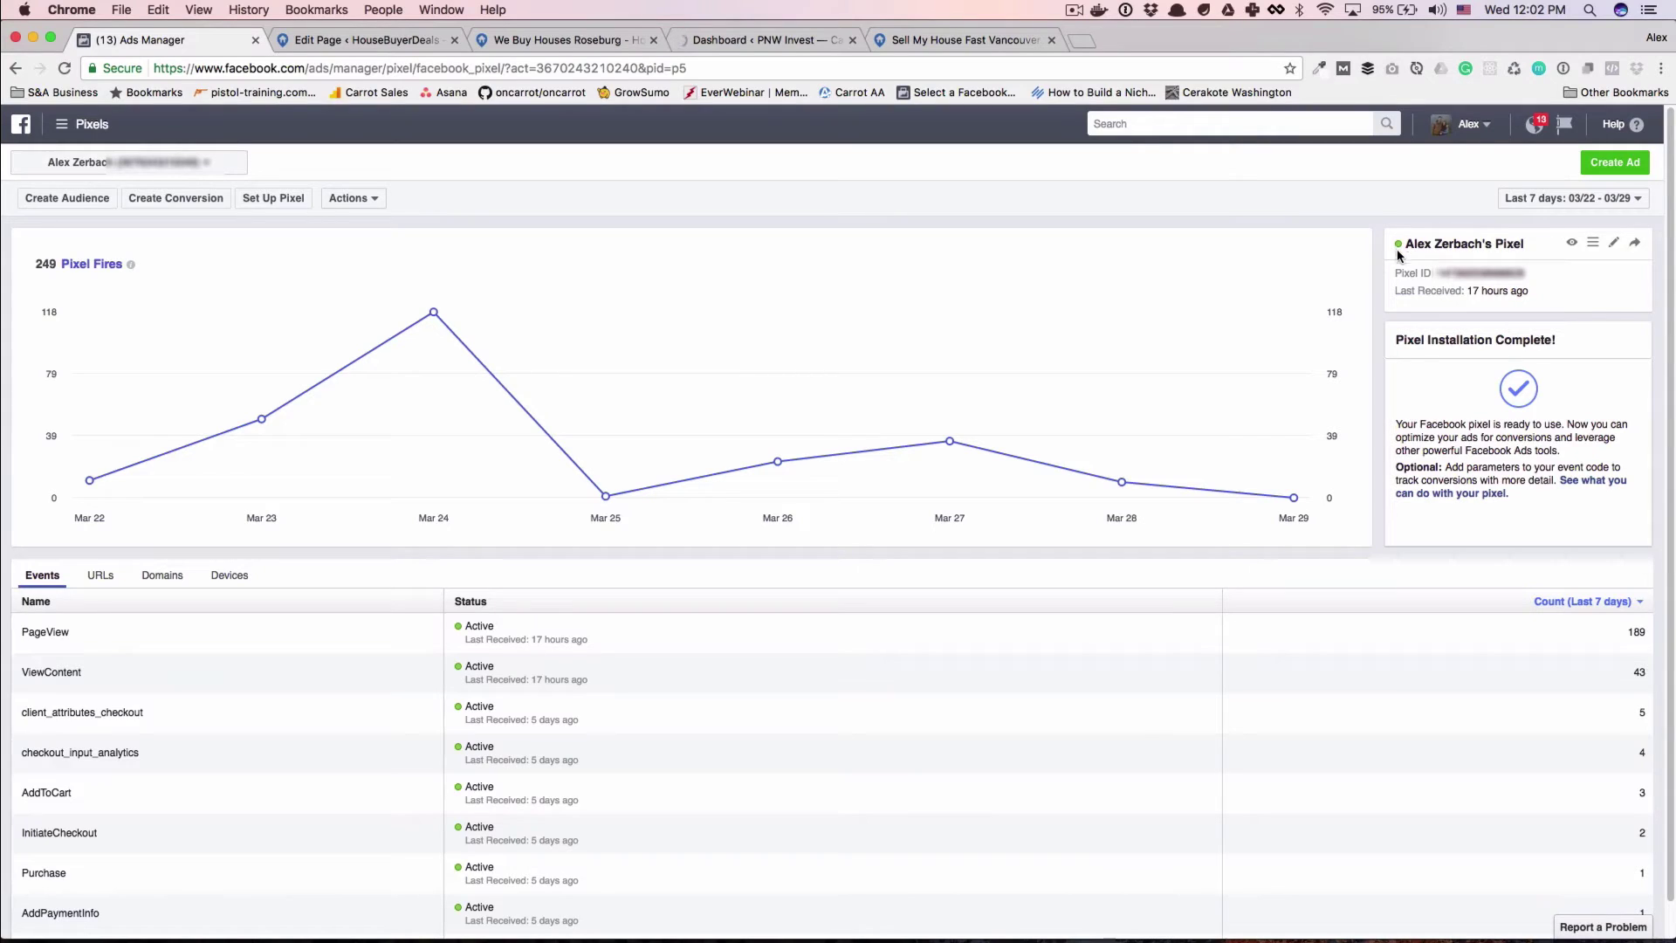
{"action": "left_click_drag", "start_coordinate": [1395, 291], "coordinate": [1576, 294]}
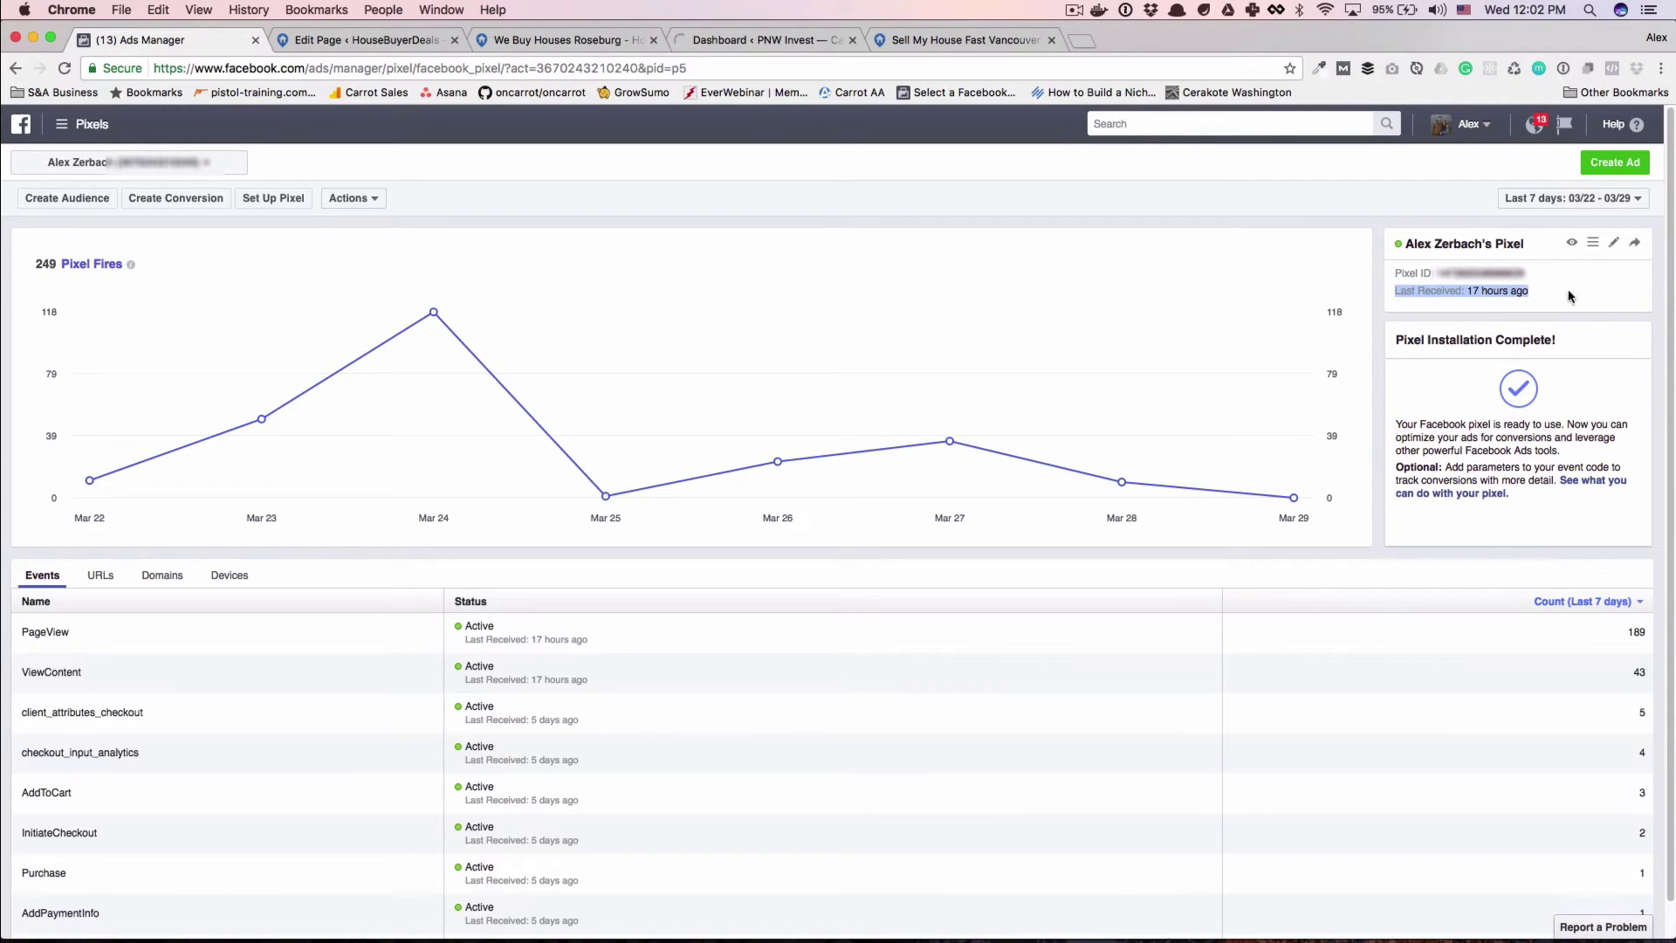
{"action": "left_click", "coordinate": [1563, 319]}
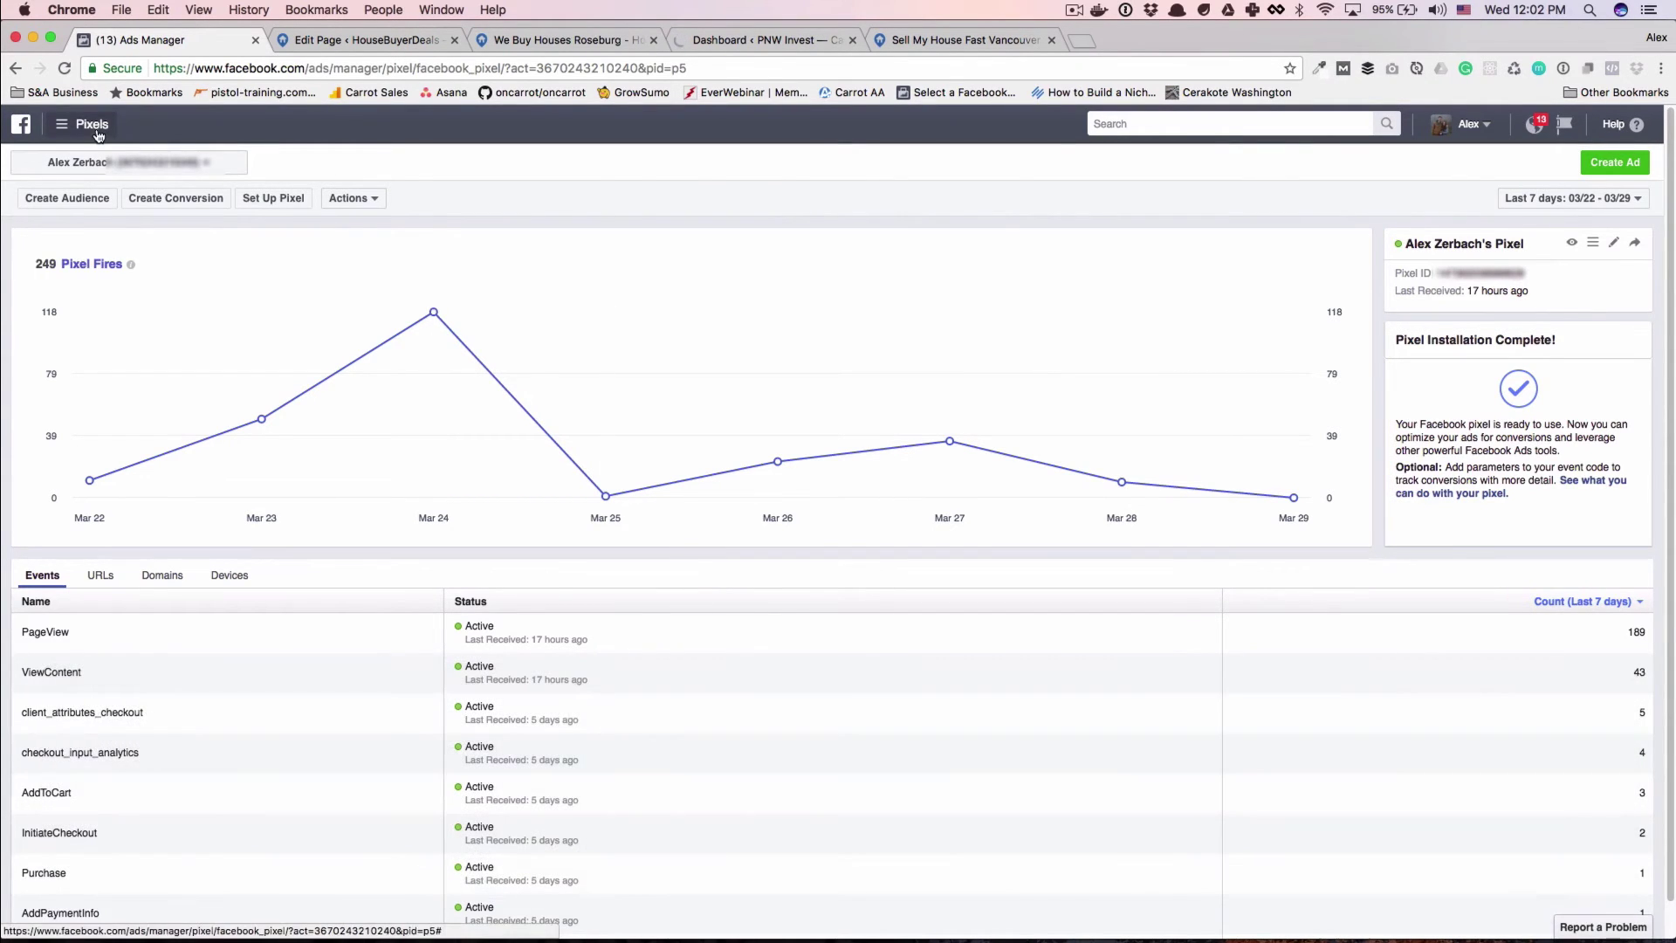
Step: Go to Audiences and start creating a new Custom Audience
{"action": "left_click", "coordinate": [96, 130]}
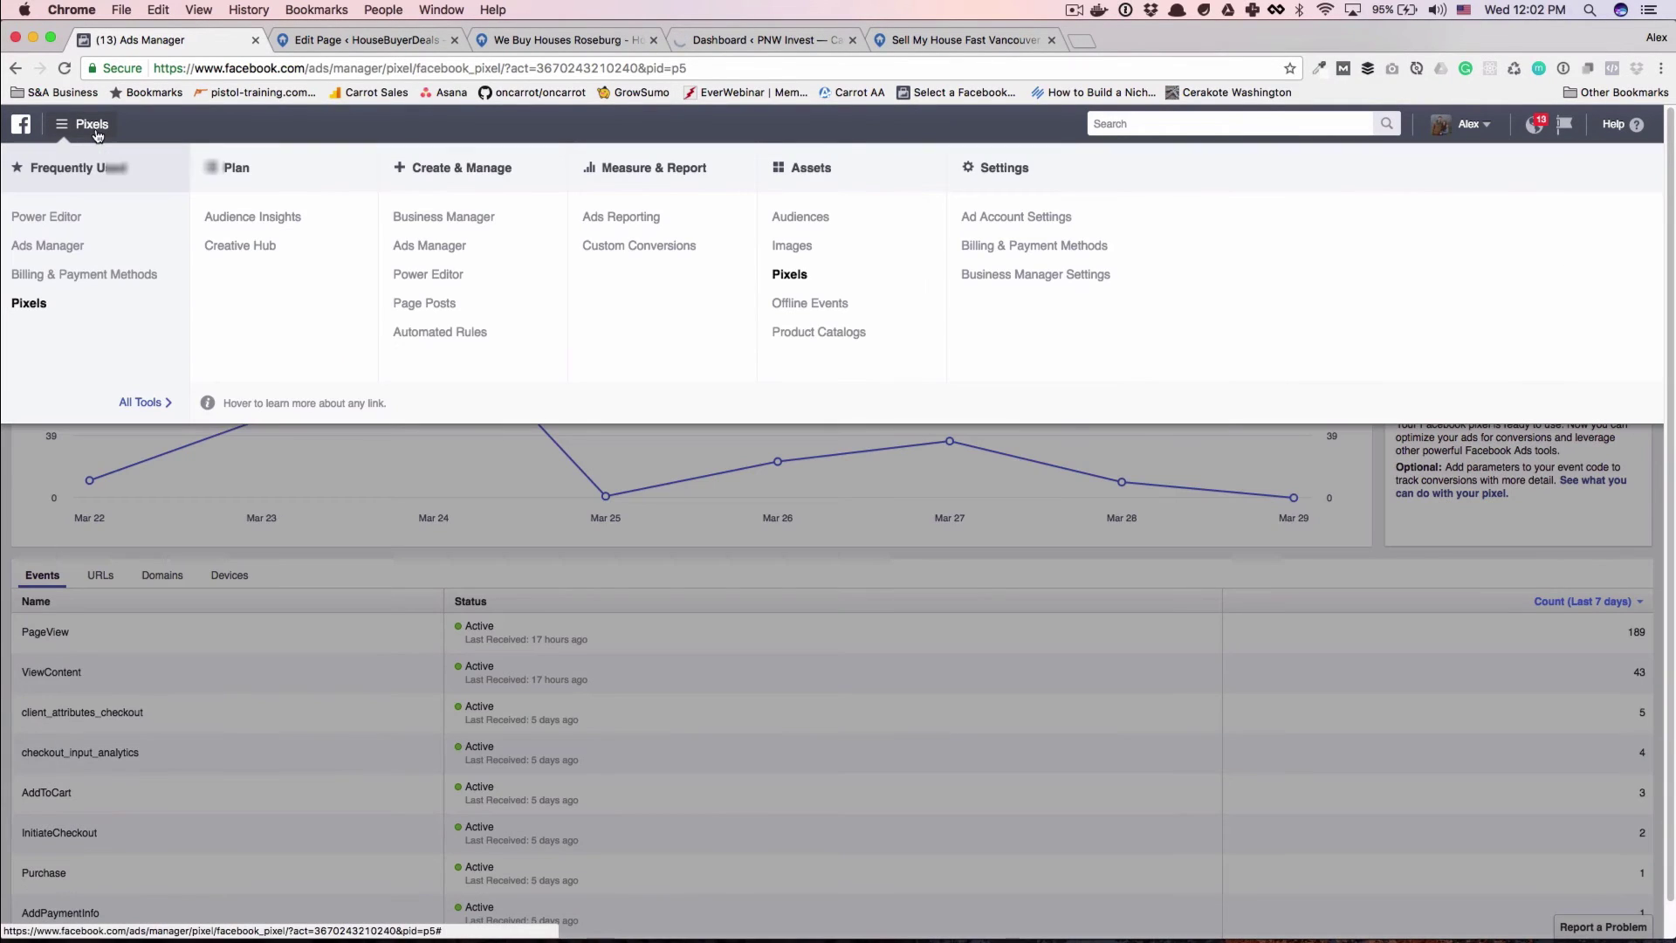
{"action": "left_click", "coordinate": [800, 217]}
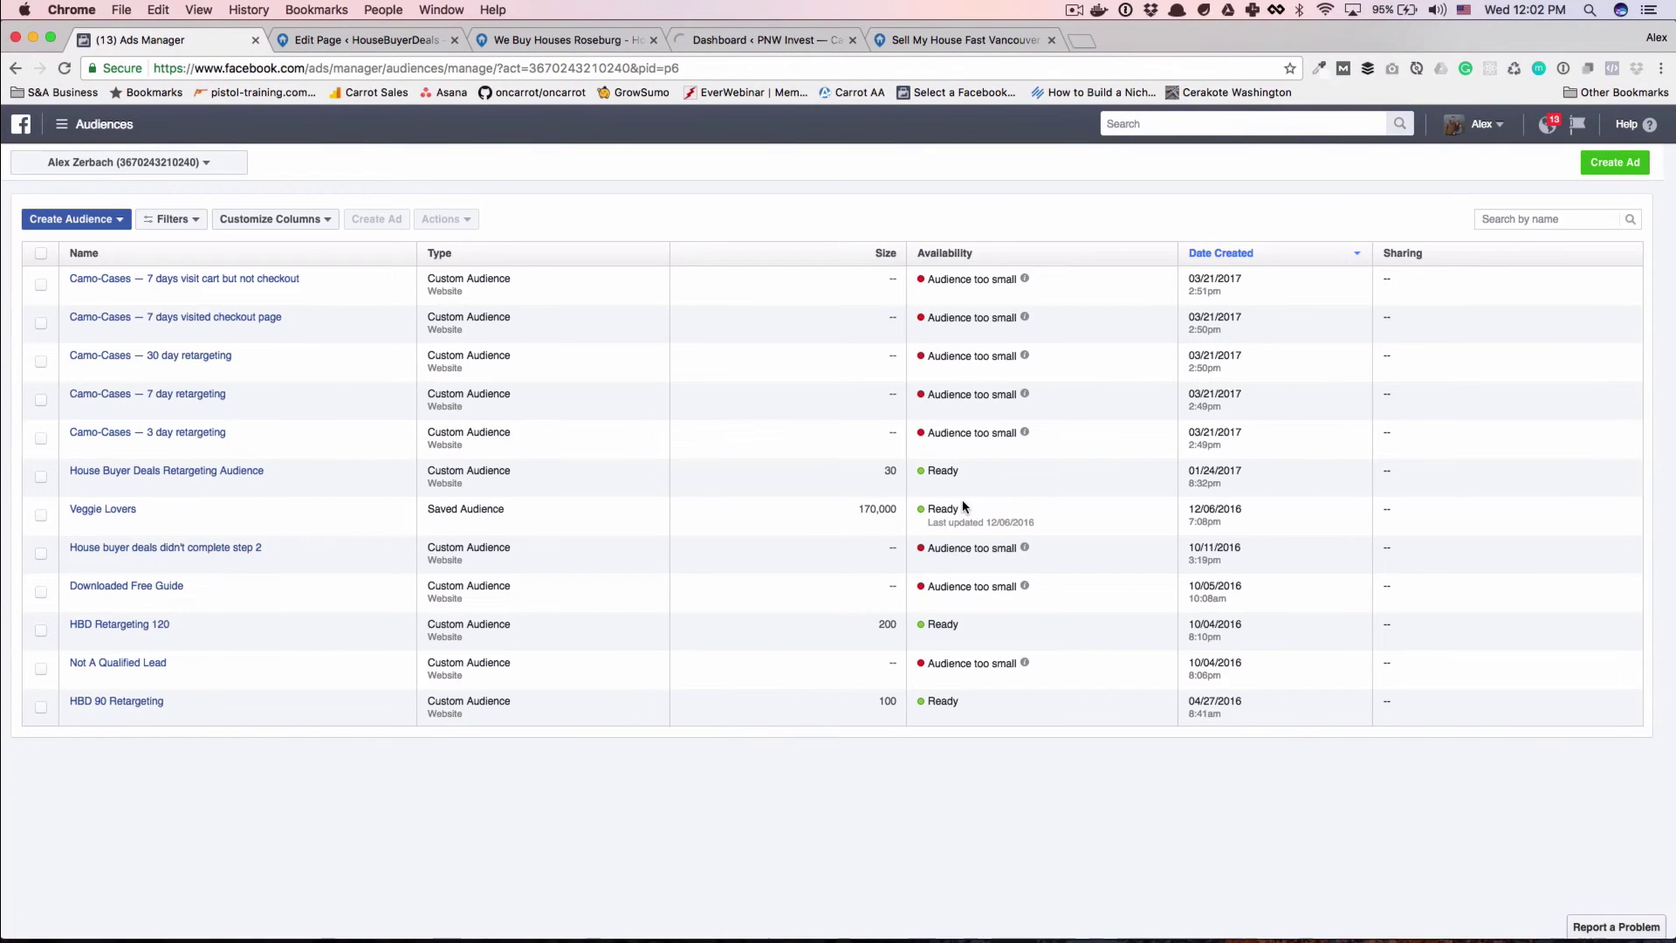
{"action": "left_click", "coordinate": [74, 128]}
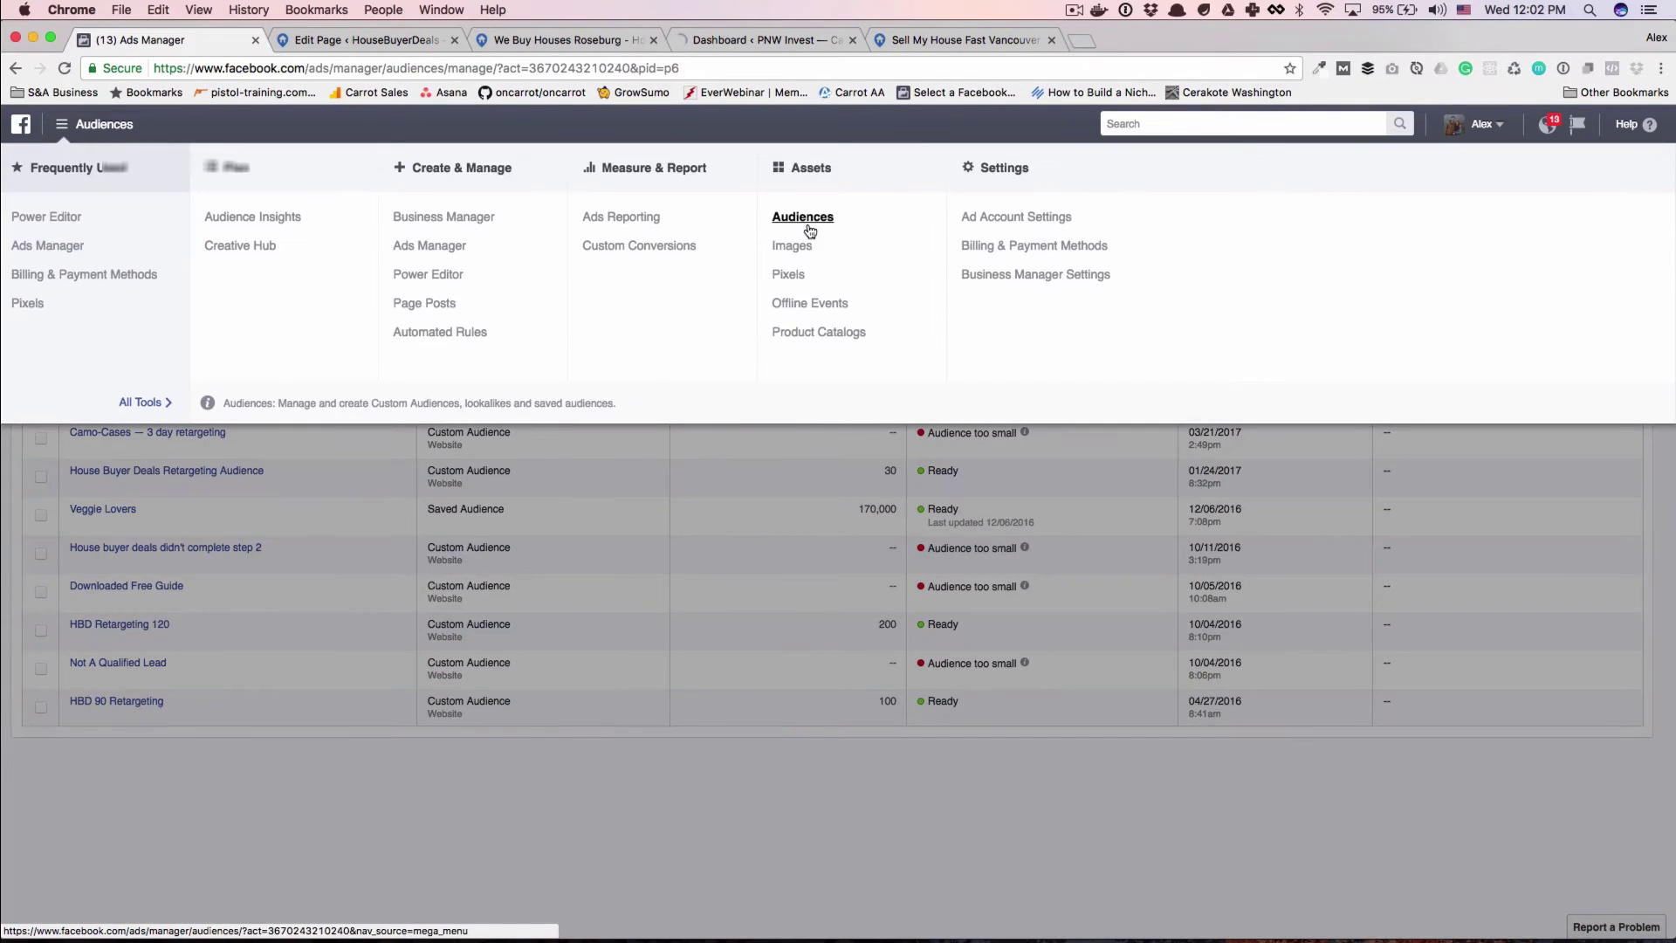
{"action": "left_click", "coordinate": [695, 492]}
{"action": "left_click", "coordinate": [79, 219]}
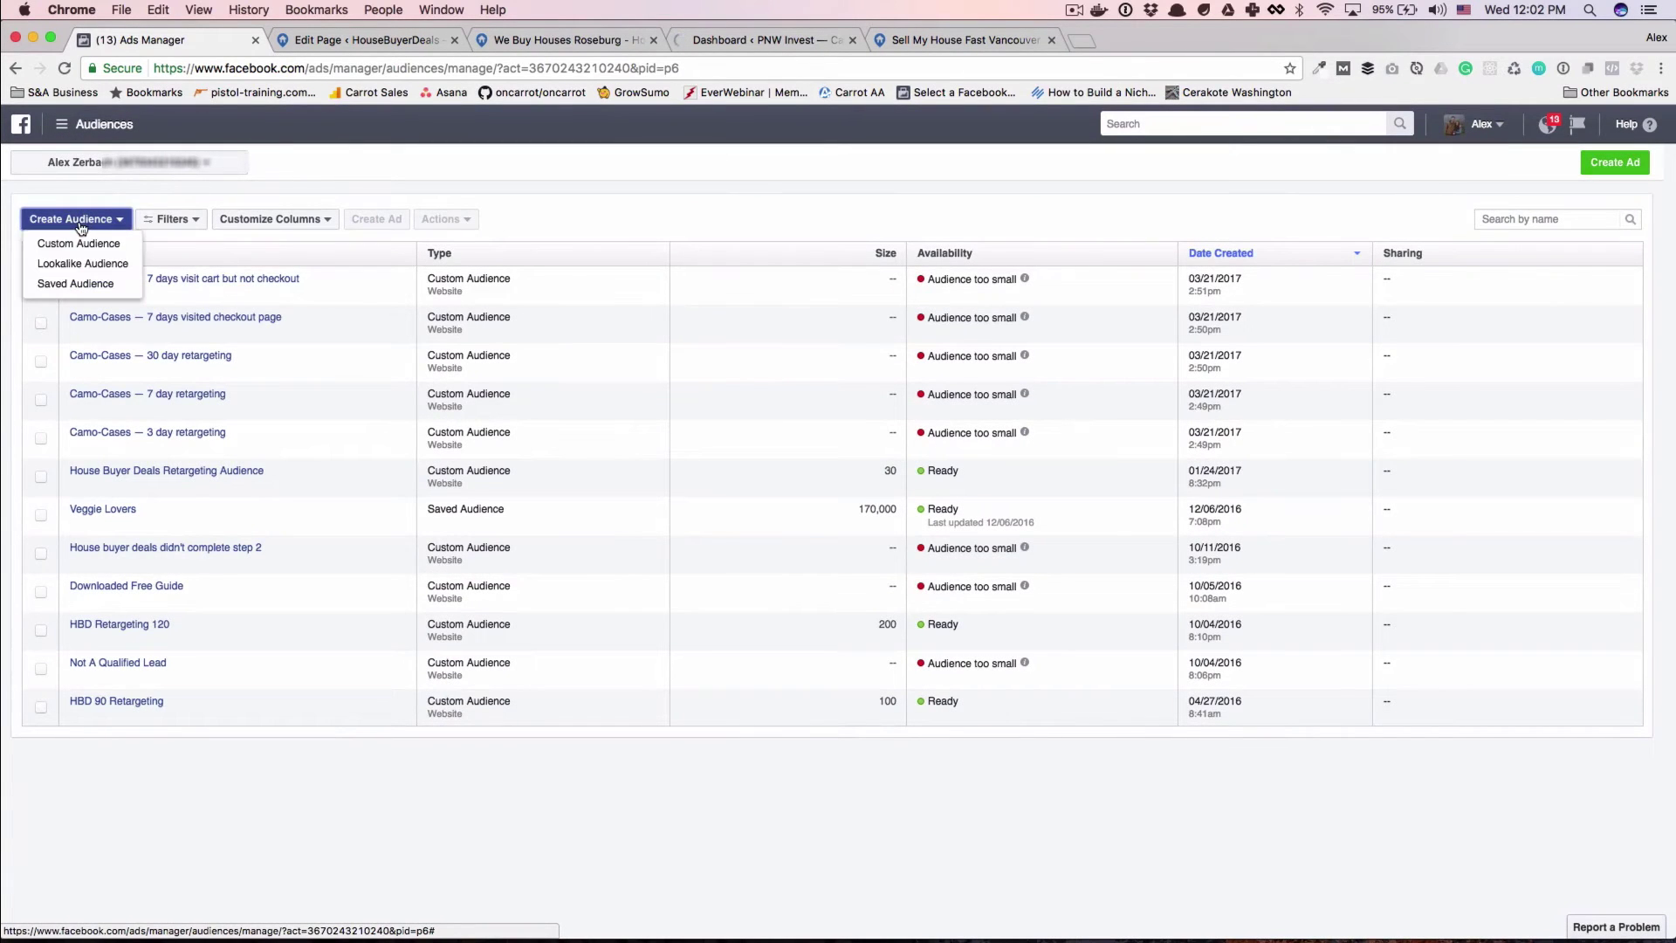
{"action": "left_click", "coordinate": [84, 245]}
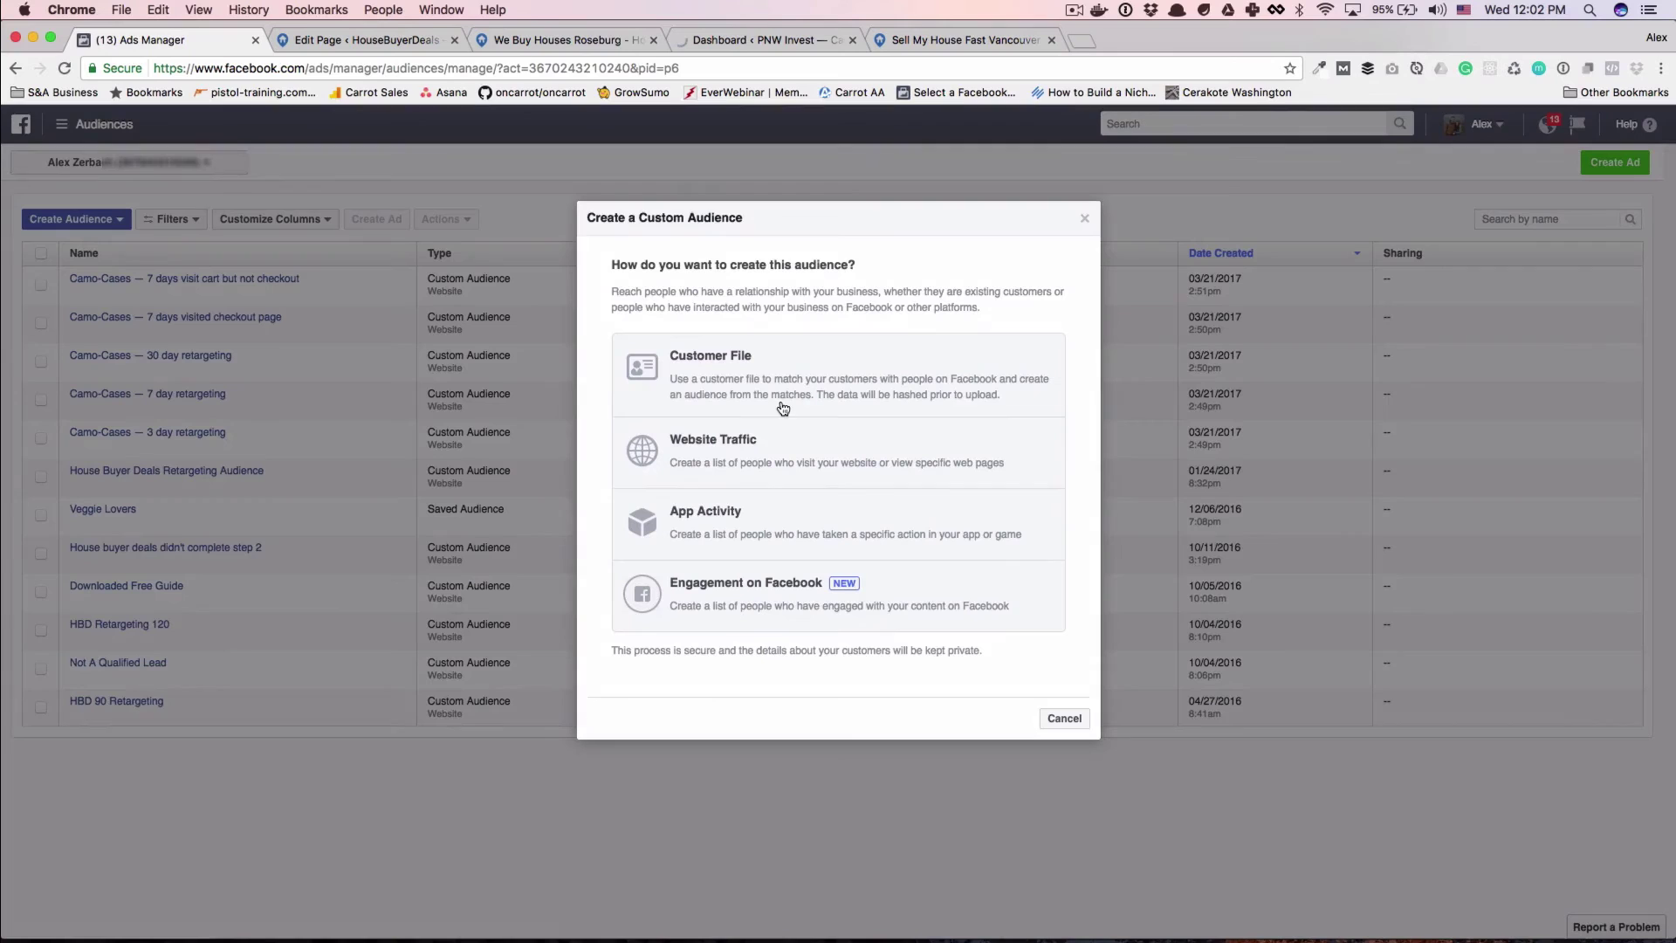
Step: Choose Website Traffic as the source, keeping the default last-30-days visitors rule
{"action": "left_click", "coordinate": [756, 449]}
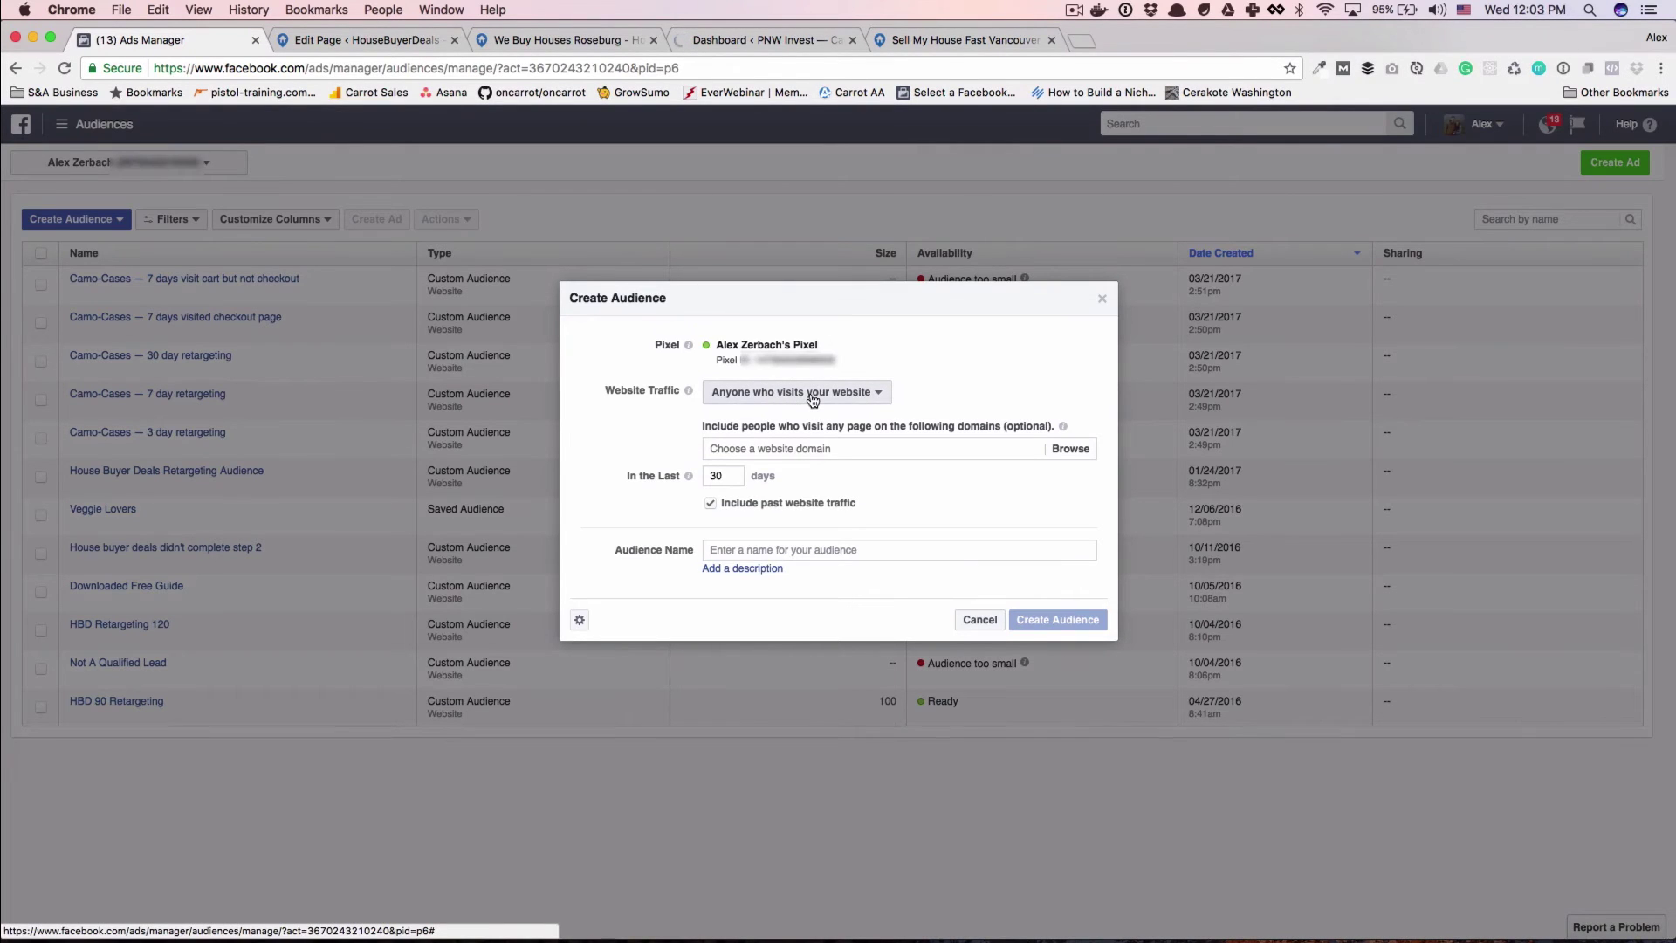
{"action": "left_click", "coordinate": [818, 449]}
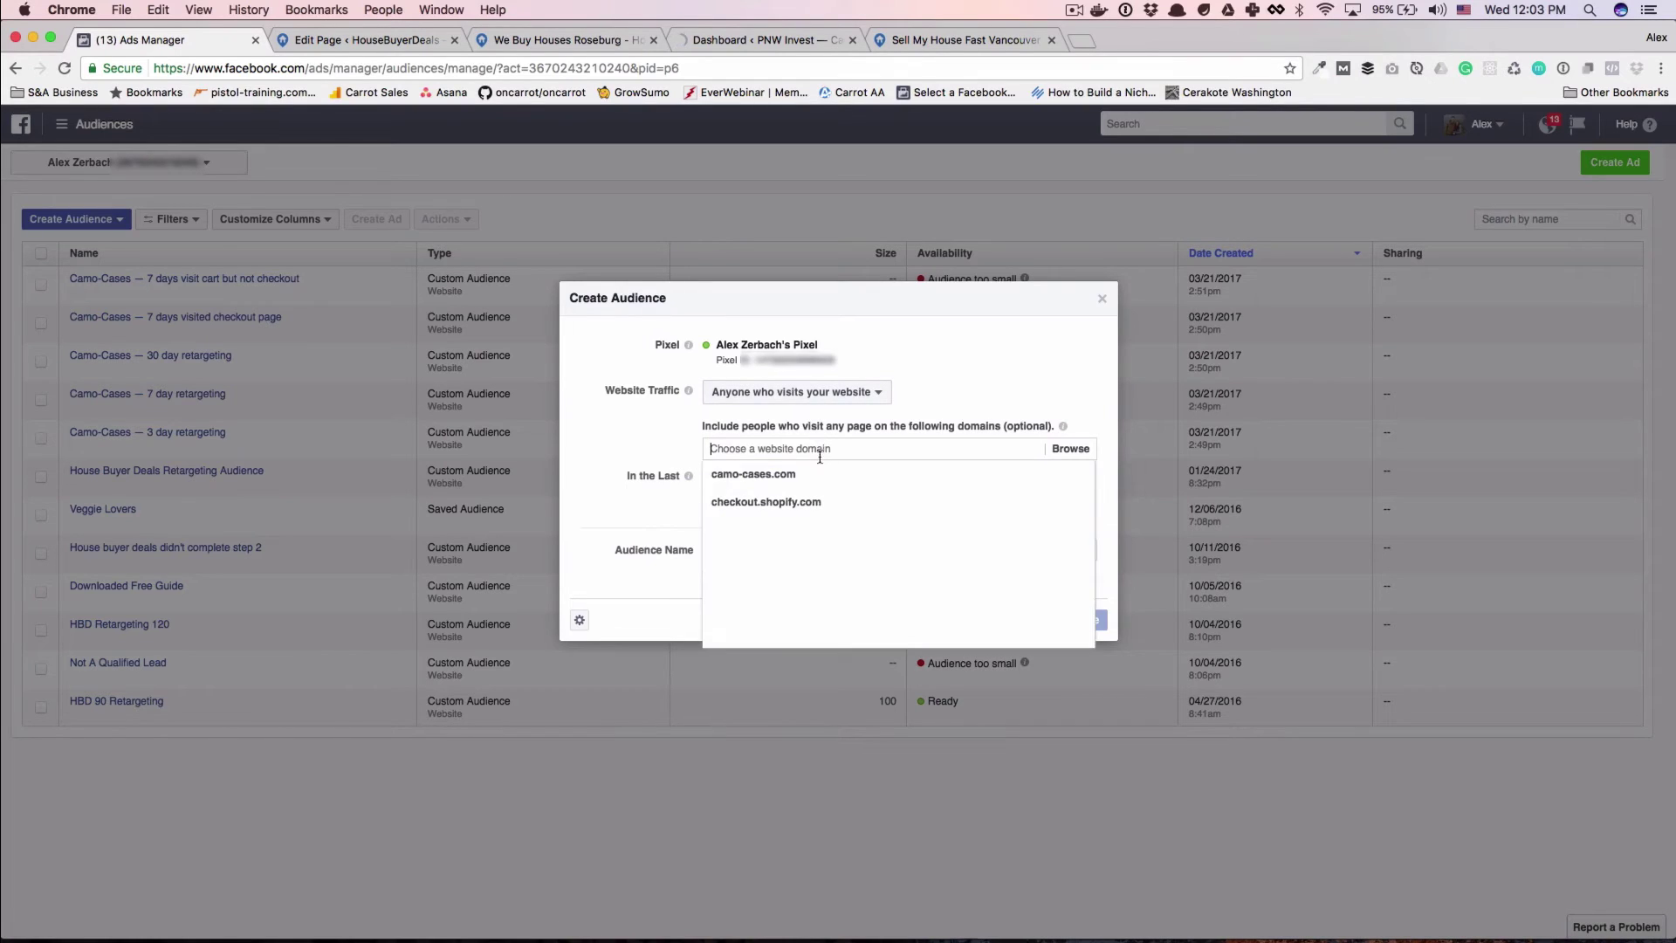
{"action": "left_click", "coordinate": [1046, 390]}
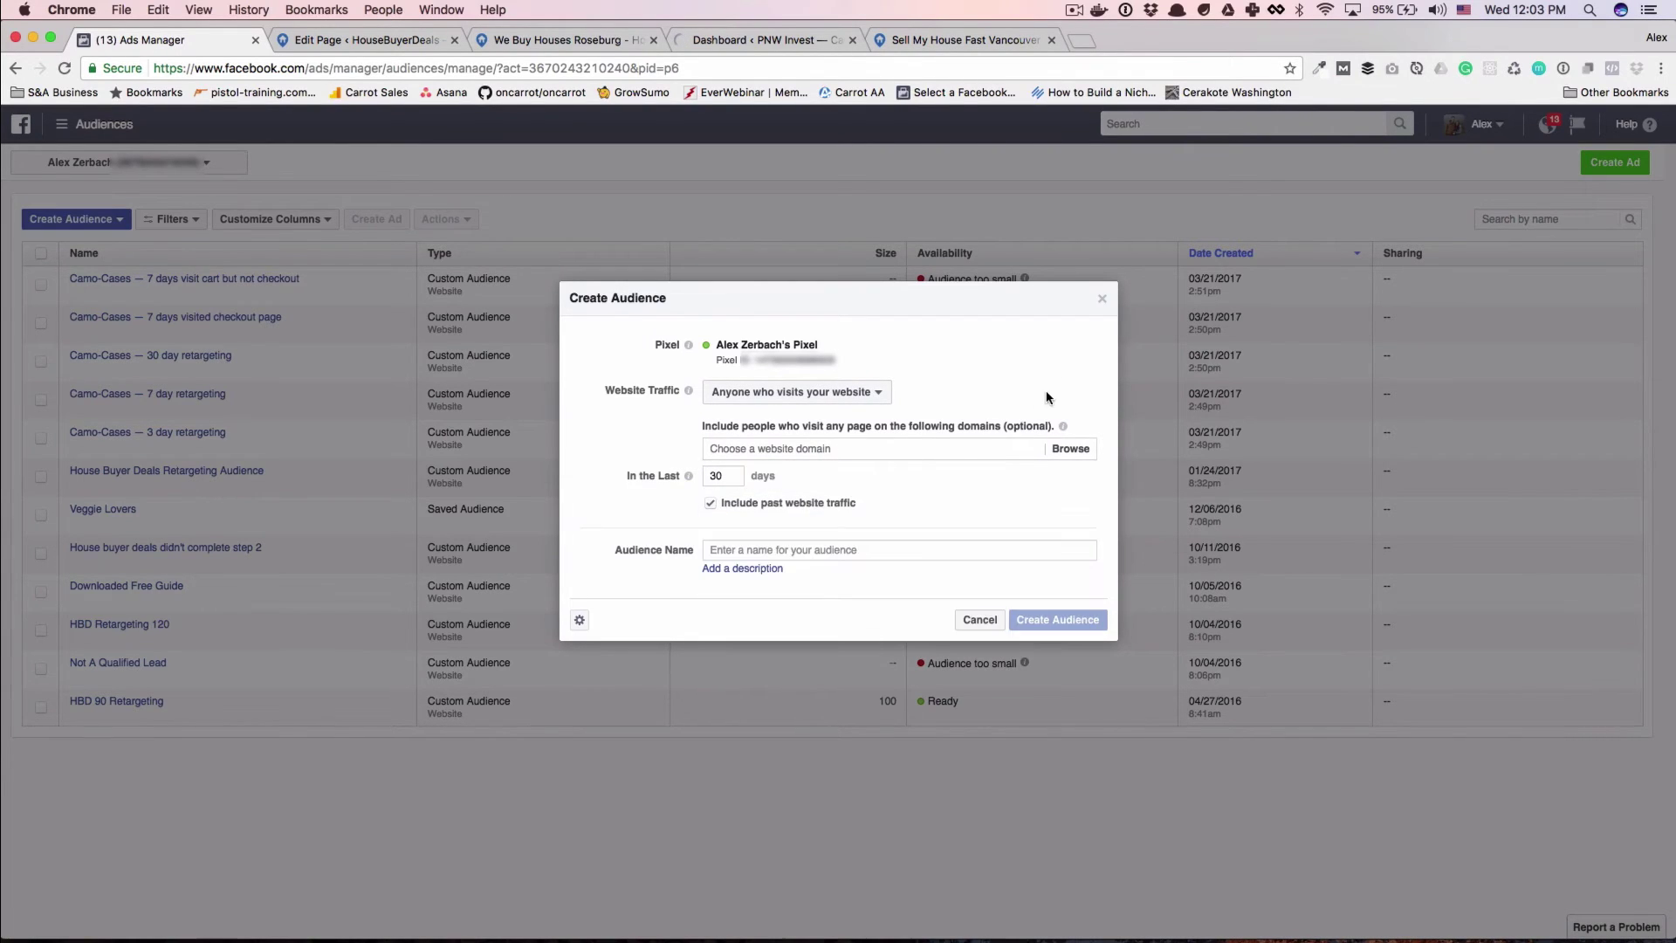
{"action": "left_click", "coordinate": [911, 451]}
{"action": "type", "text": "http://"}
{"action": "key", "text": "BackSpace"}
{"action": "key", "text": "BackSpace"}
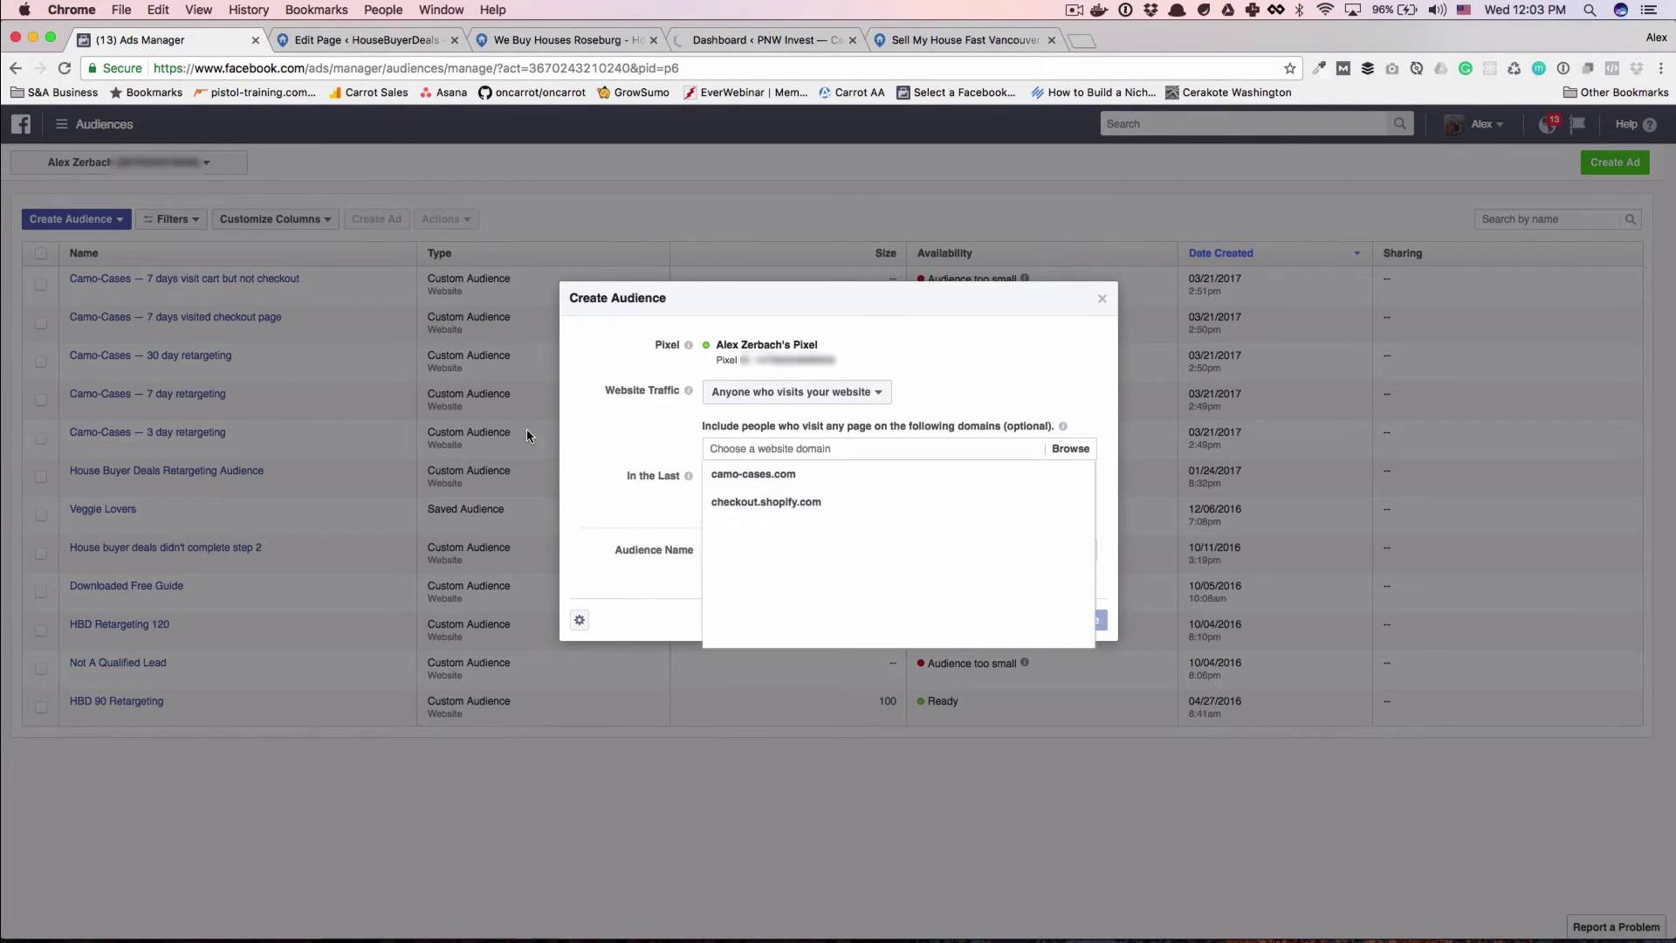
{"action": "left_click", "coordinate": [651, 458]}
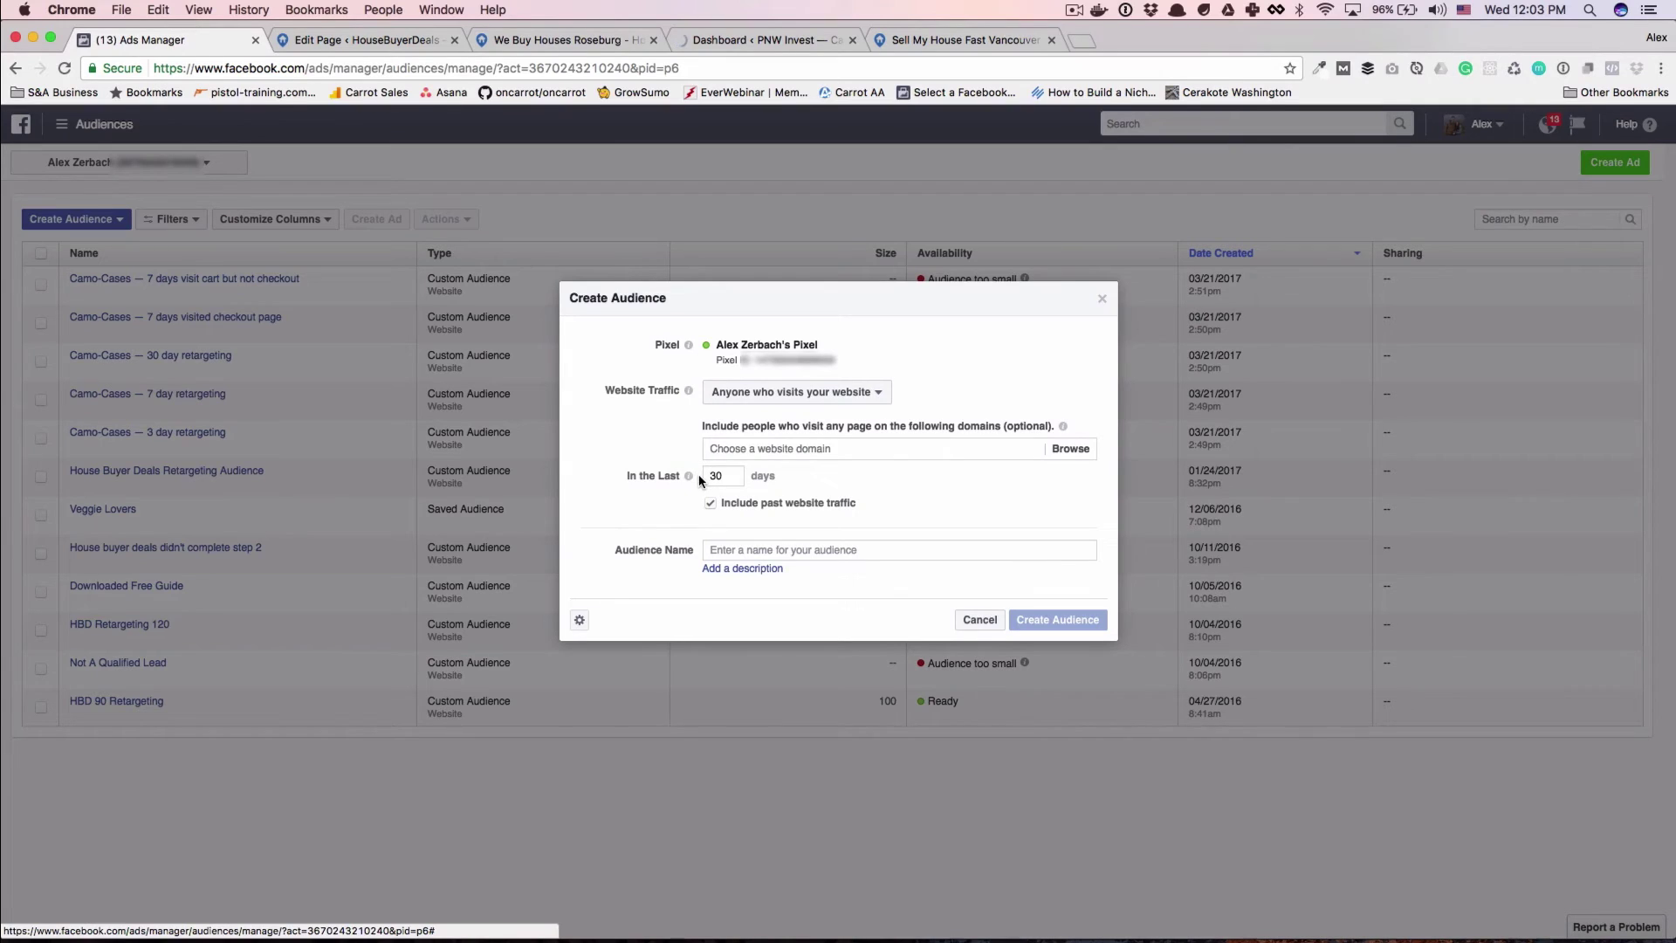
{"action": "mouse_move", "coordinate": [691, 480]}
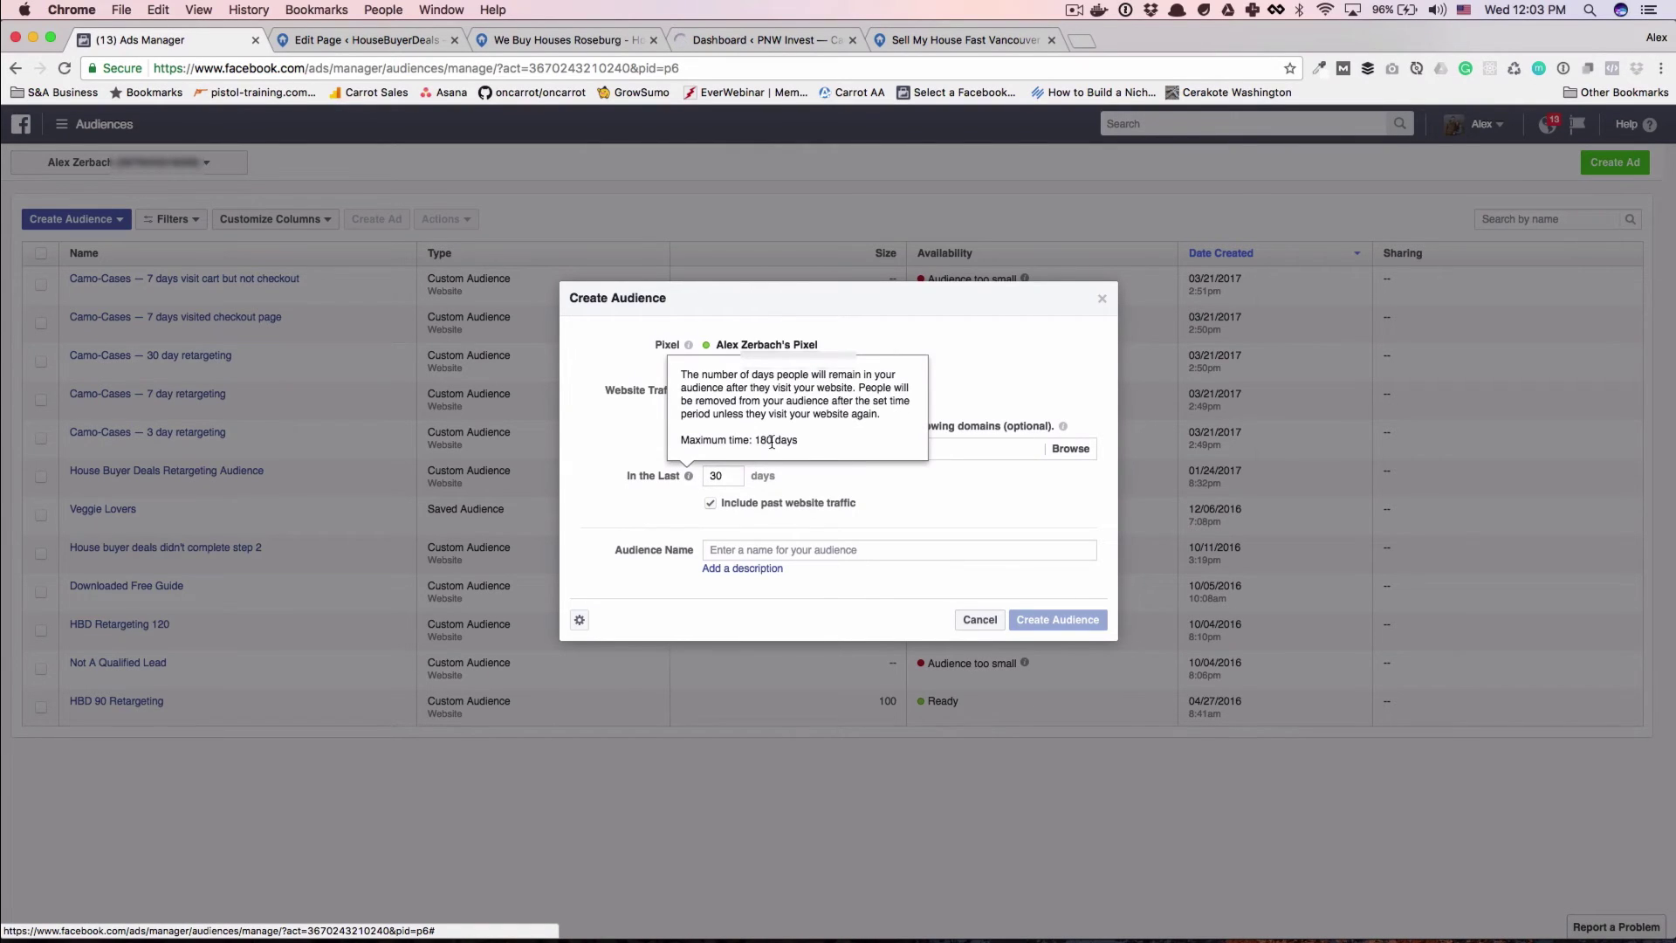
{"action": "left_click", "coordinate": [766, 548]}
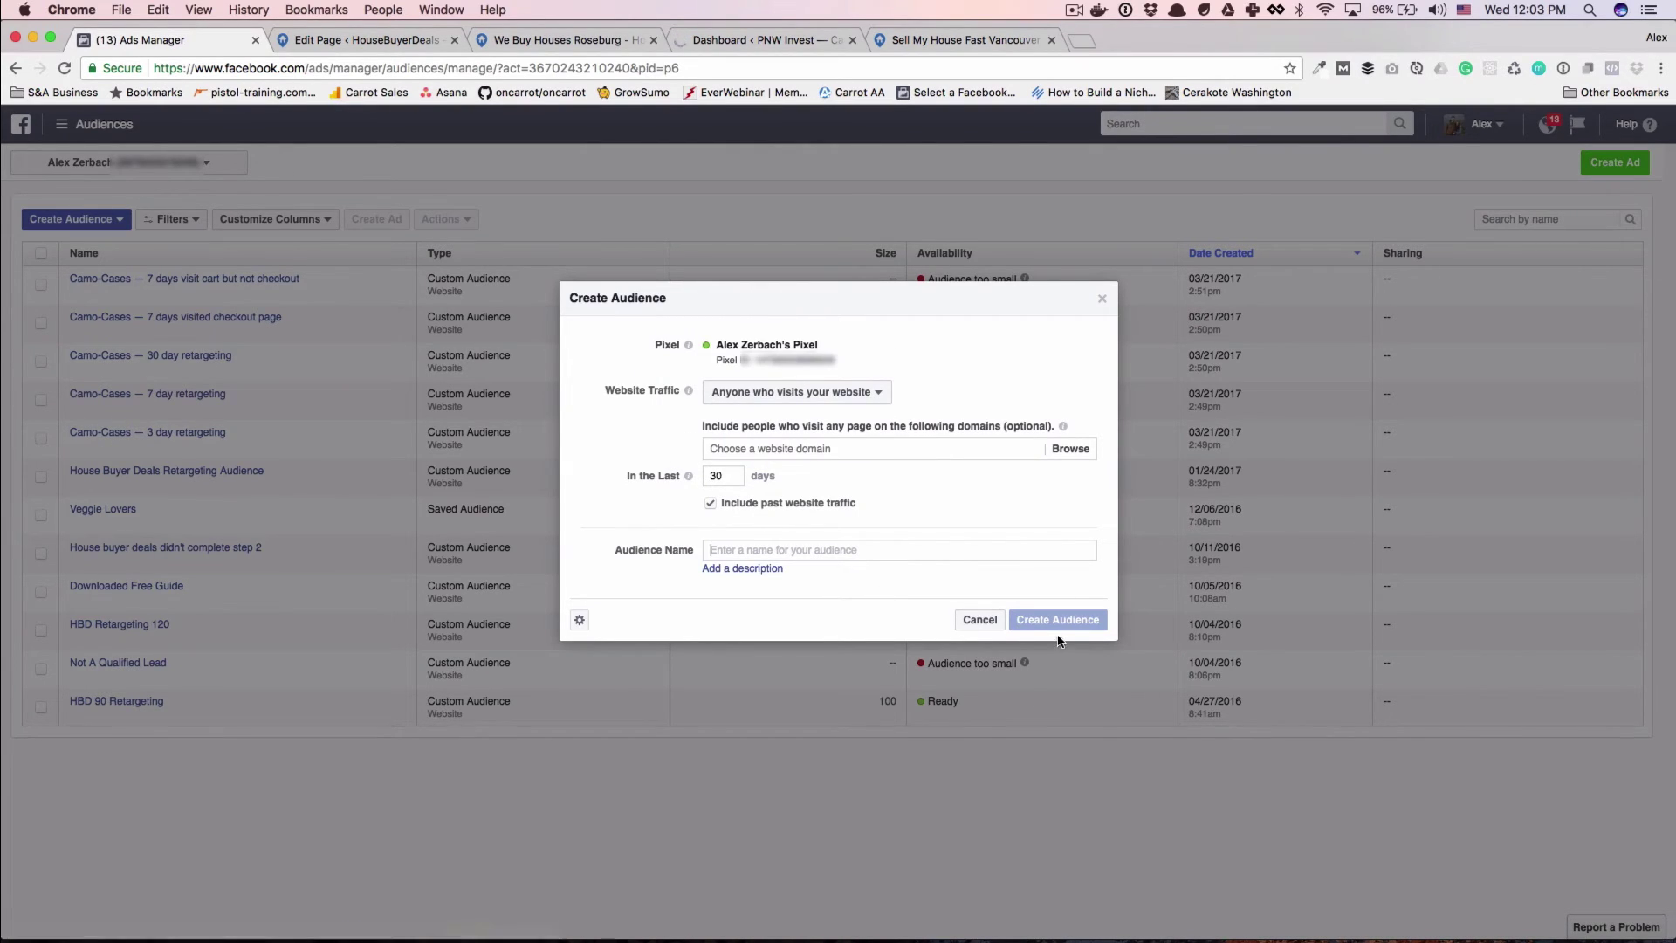
{"action": "left_click", "coordinate": [809, 394]}
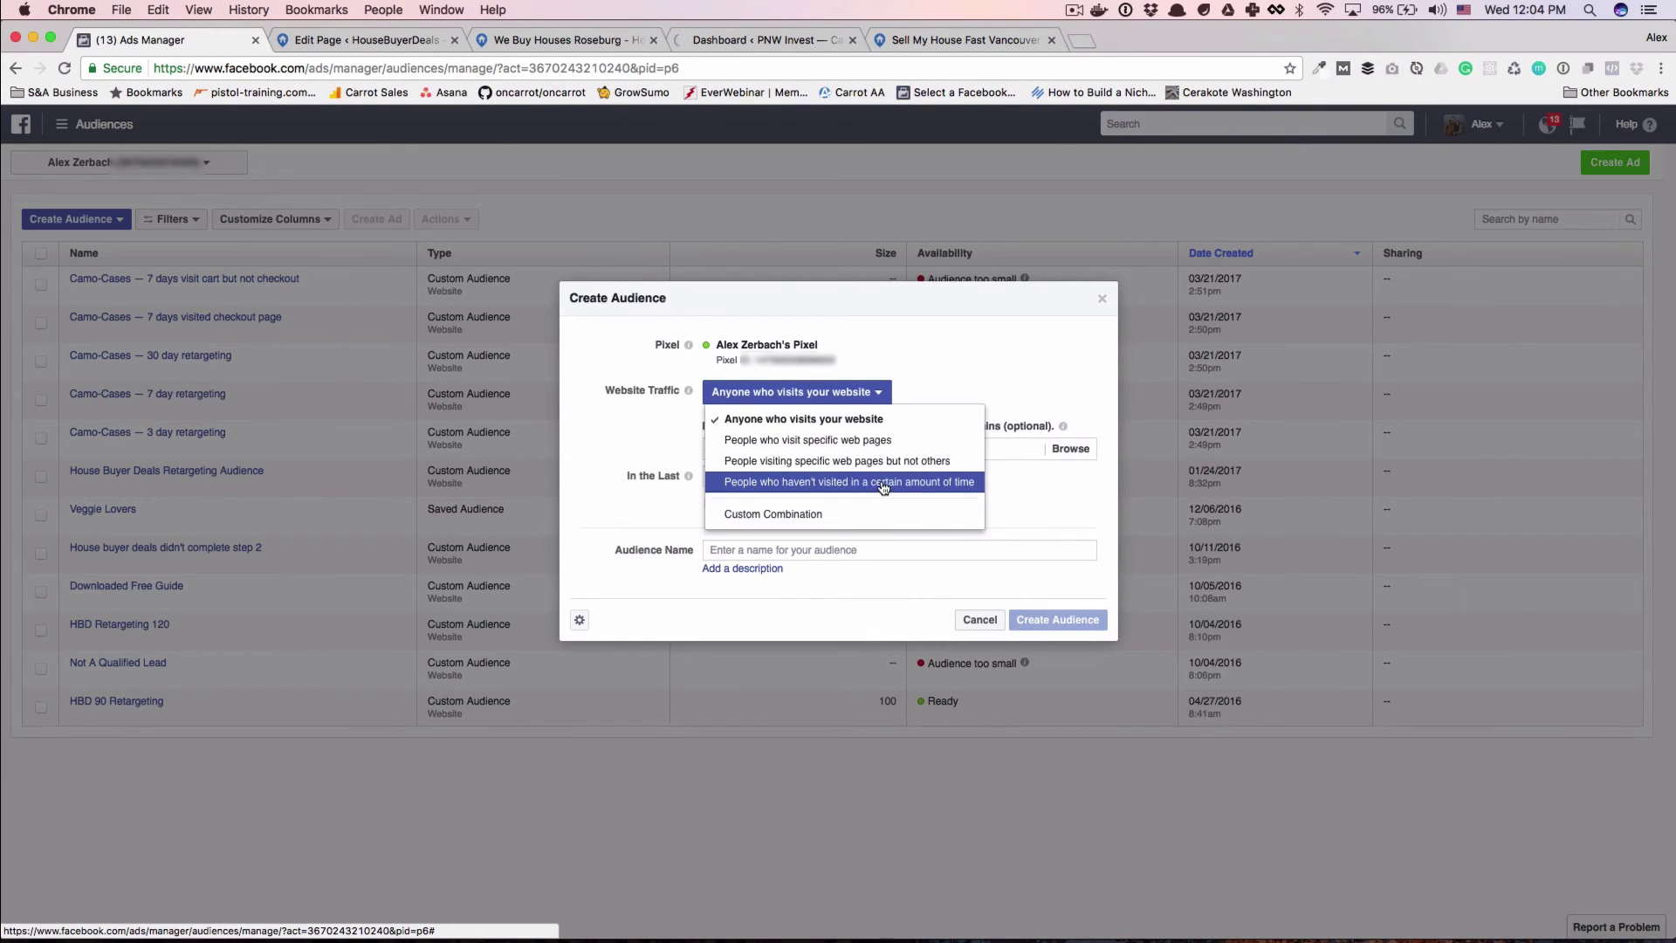
{"action": "left_click_drag", "start_coordinate": [639, 480], "coordinate": [683, 474]}
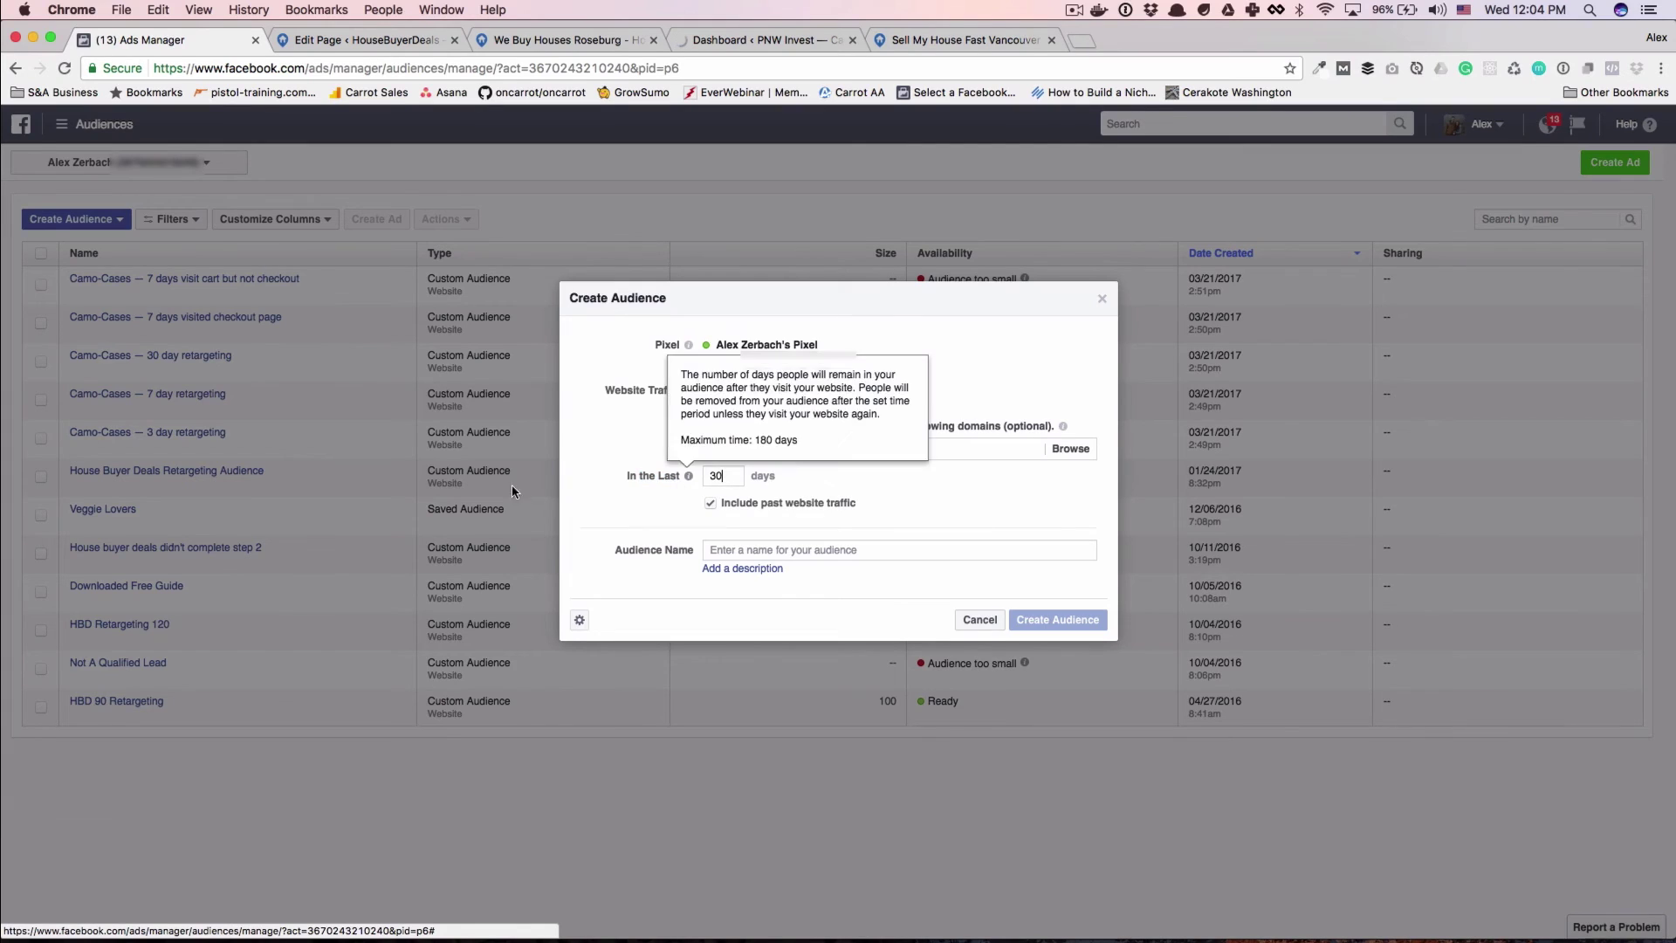
{"action": "left_click", "coordinate": [65, 338]}
Step: Dismiss the Create Audience form, returning to the twelve-audience list led by Veggie Lovers
{"action": "left_click", "coordinate": [65, 338]}
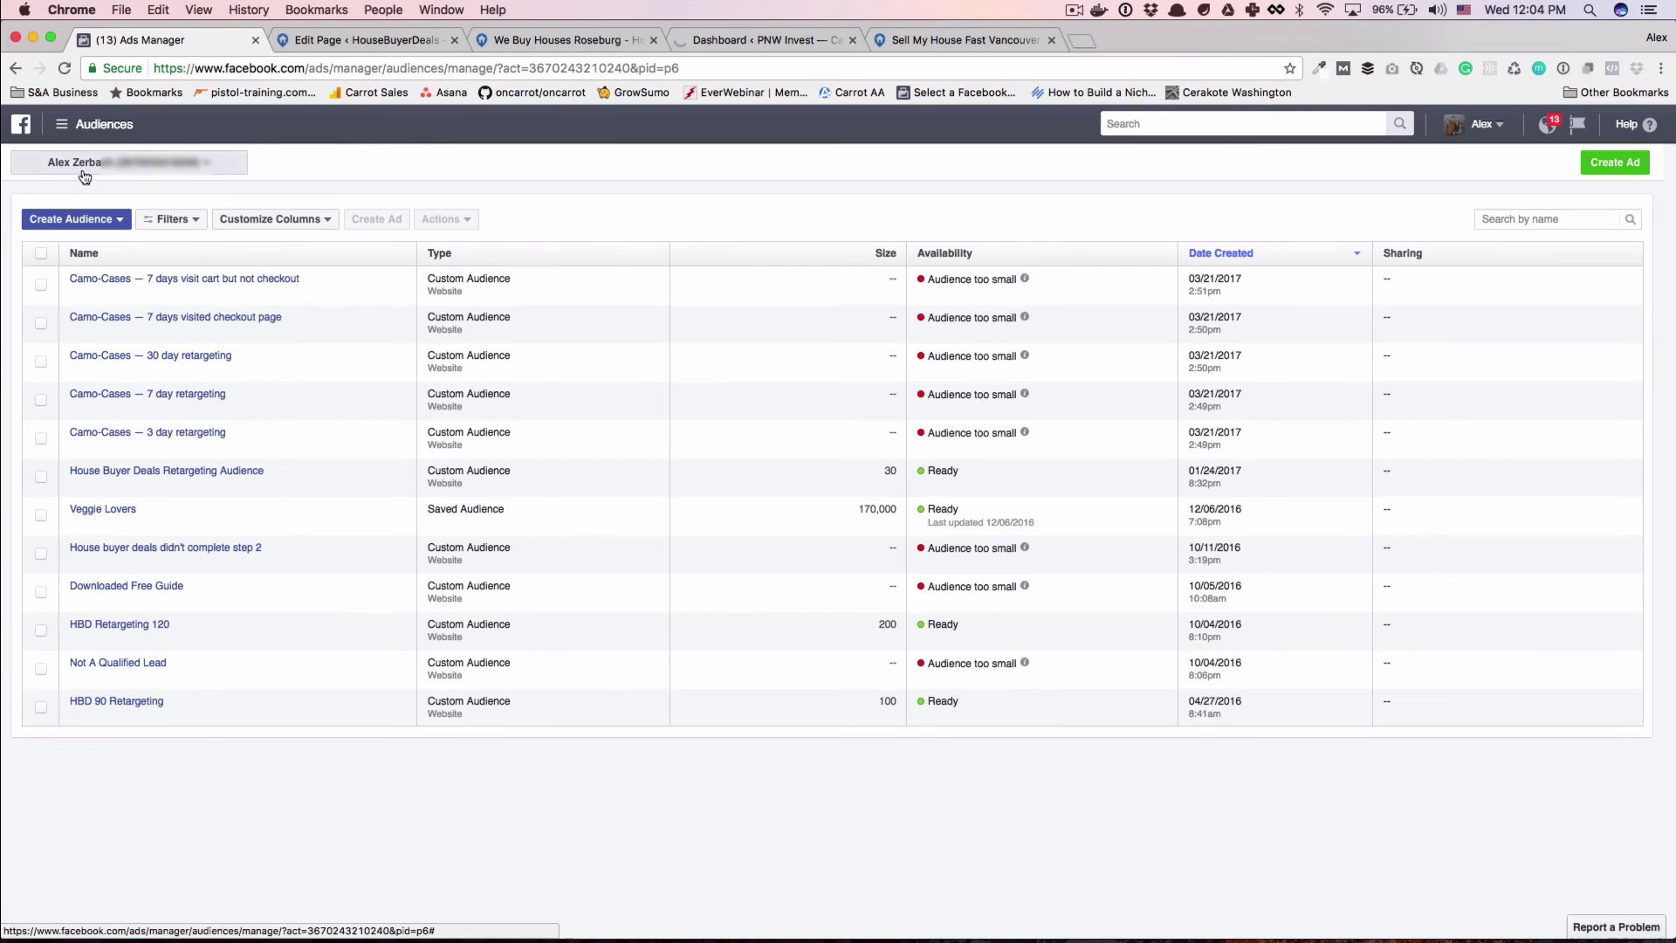
Step: Open the HBD 90 Retargeting audience details, showing size 100 and its 90-day visitor rule
{"action": "left_click", "coordinate": [80, 130]}
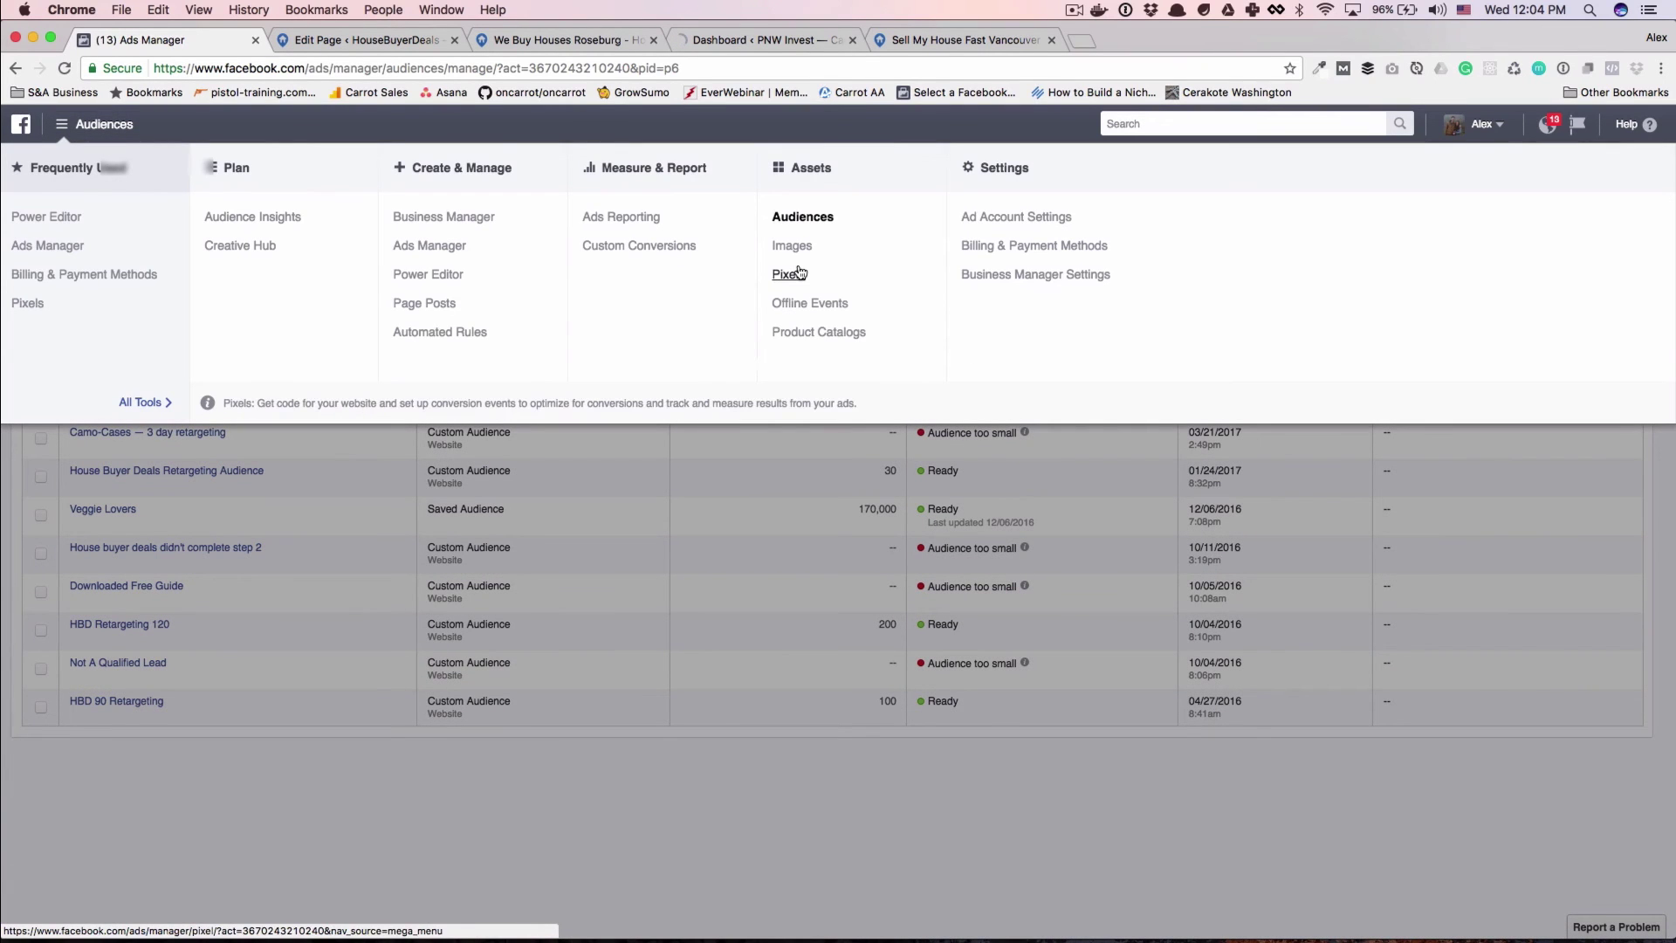
{"action": "left_click", "coordinate": [805, 220]}
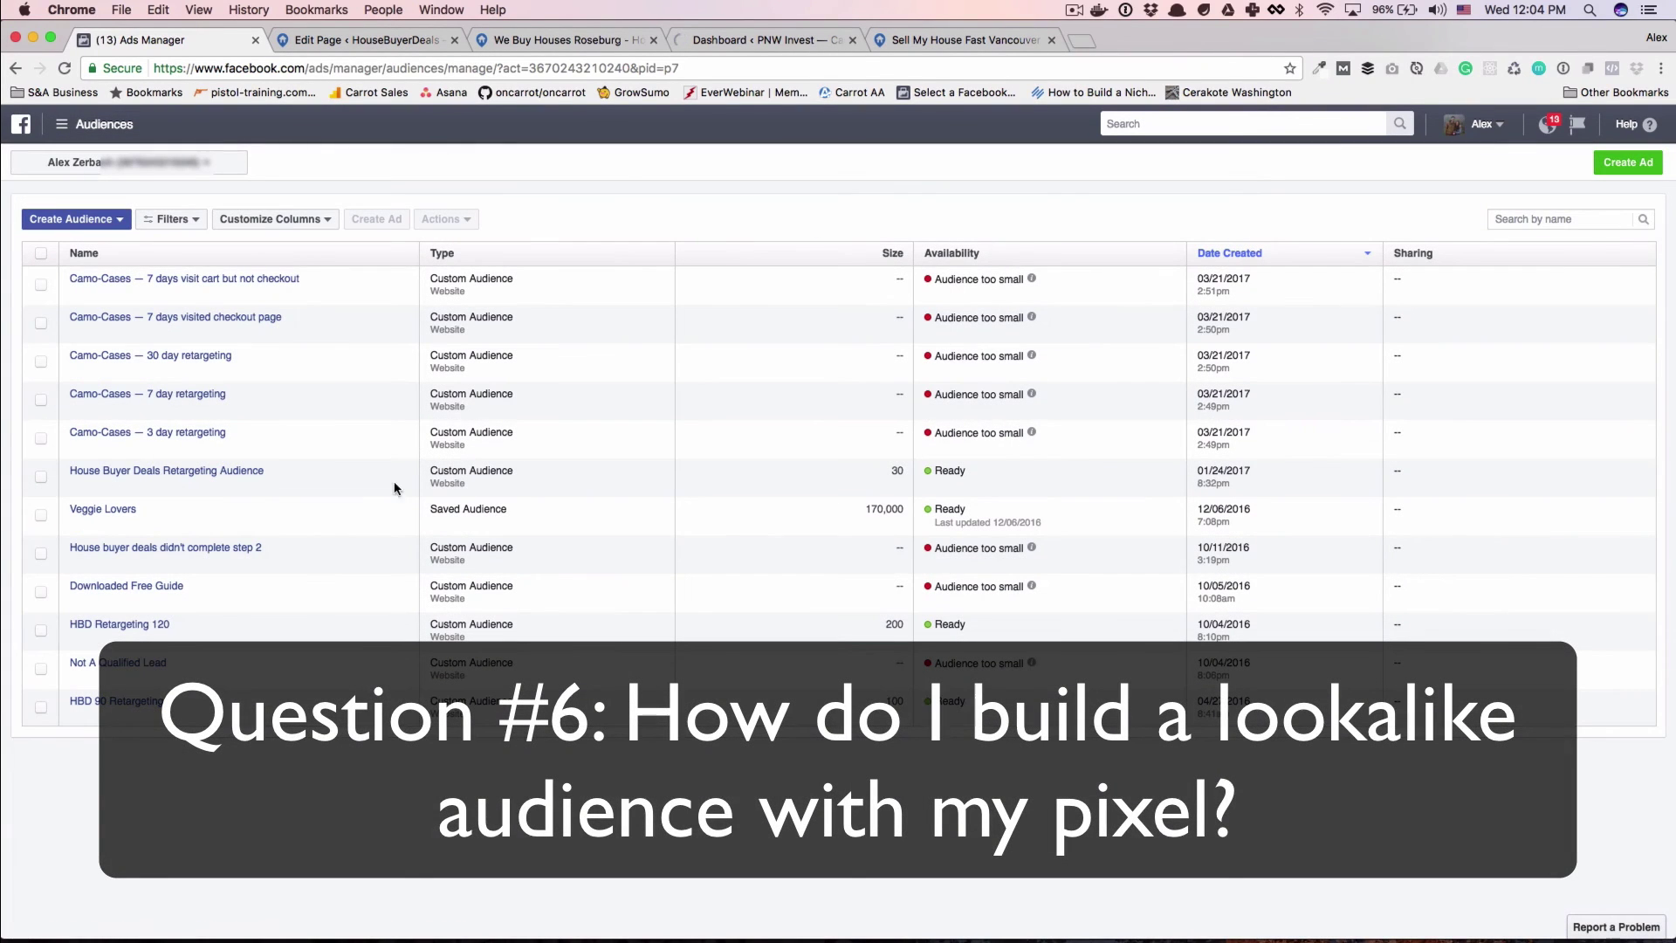
{"action": "mouse_move", "coordinate": [131, 672]}
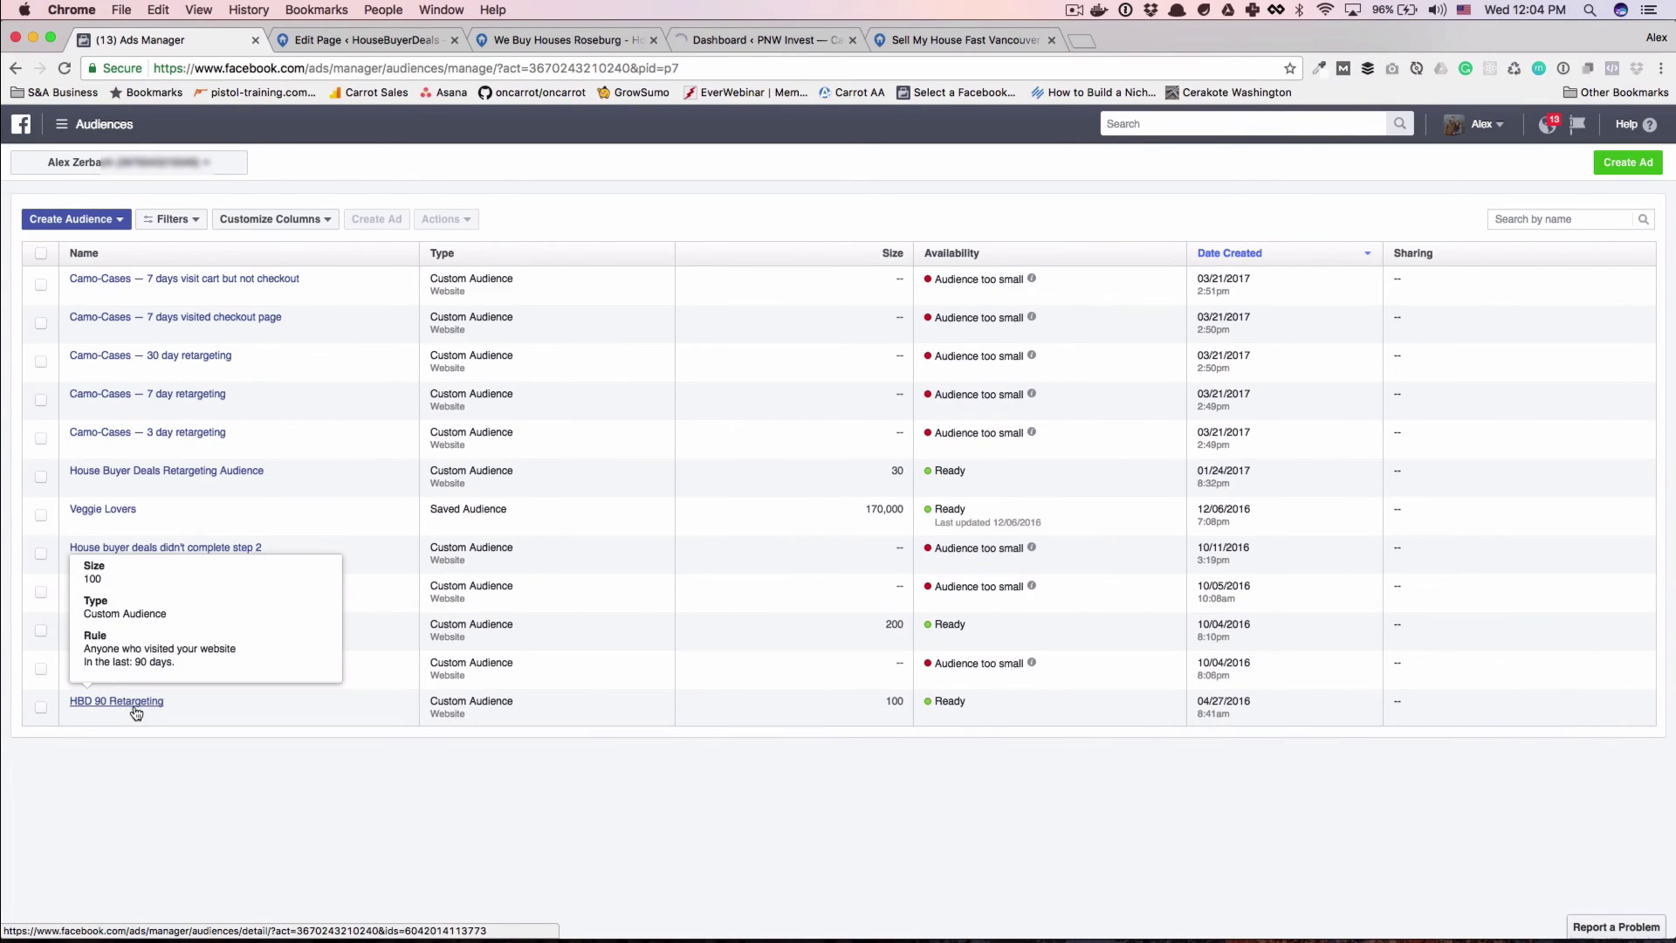
{"action": "left_click", "coordinate": [136, 707]}
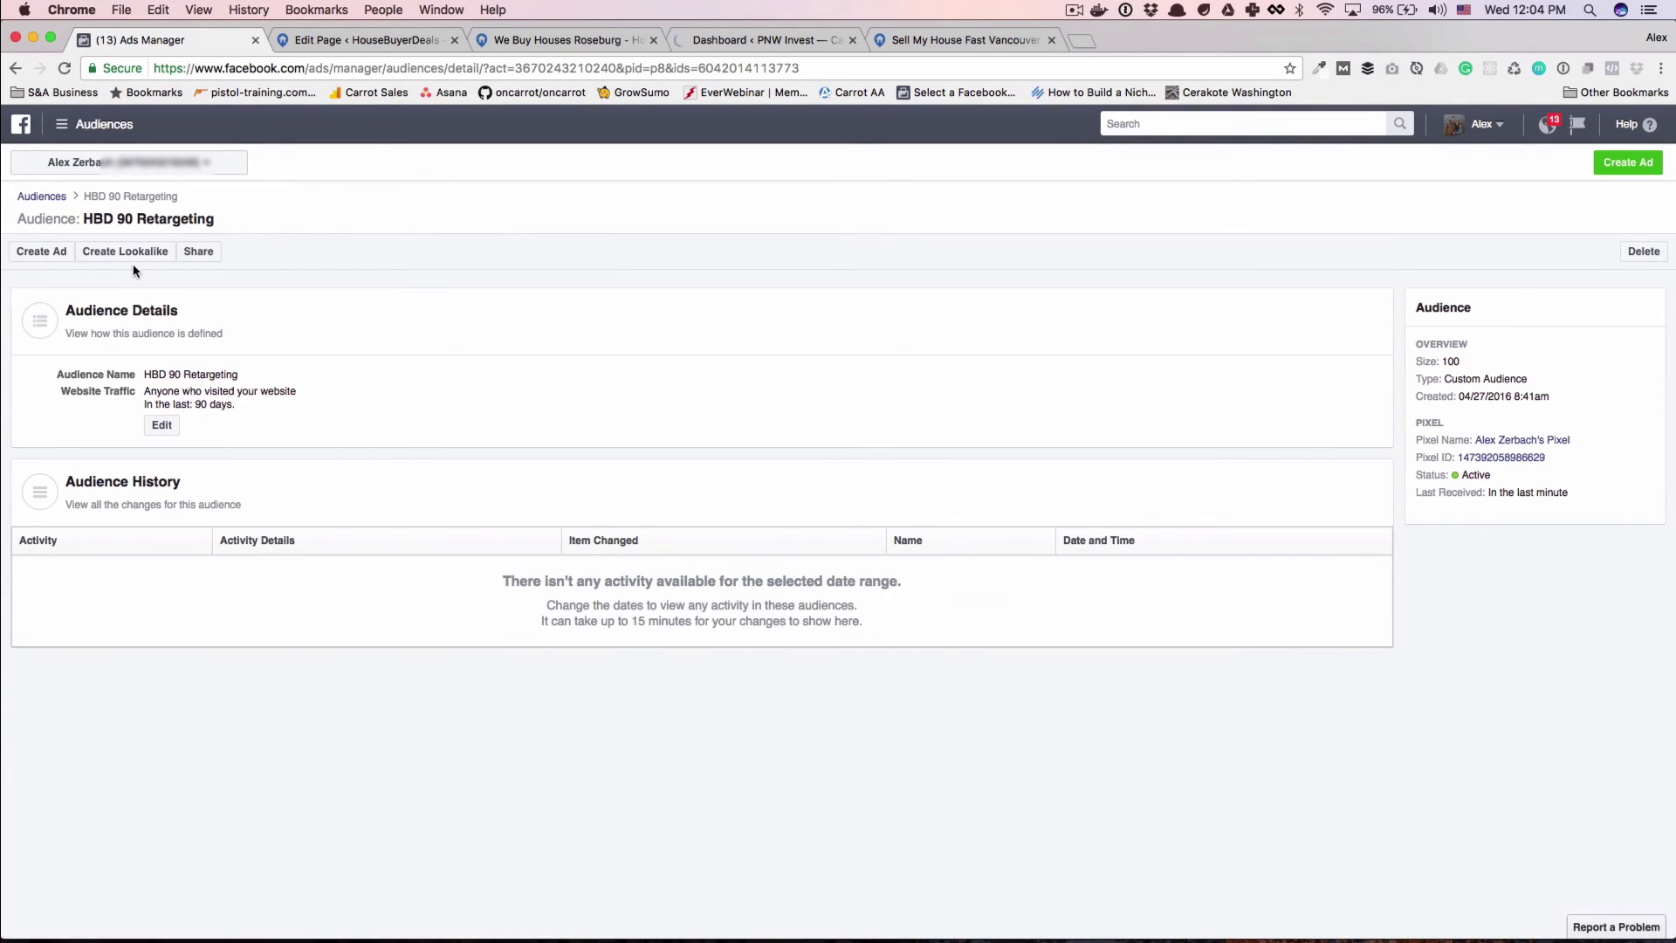